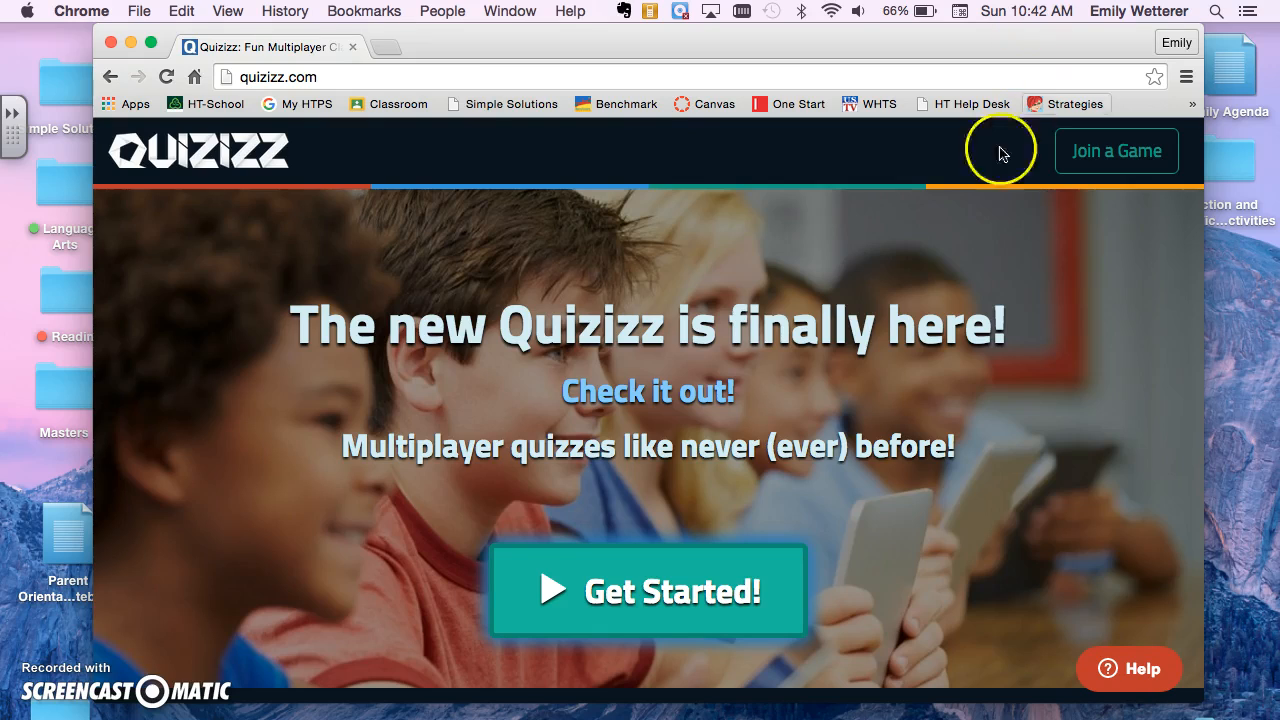
Get started from the home page and look over the quiz search and featured quizzes.
click(612, 590)
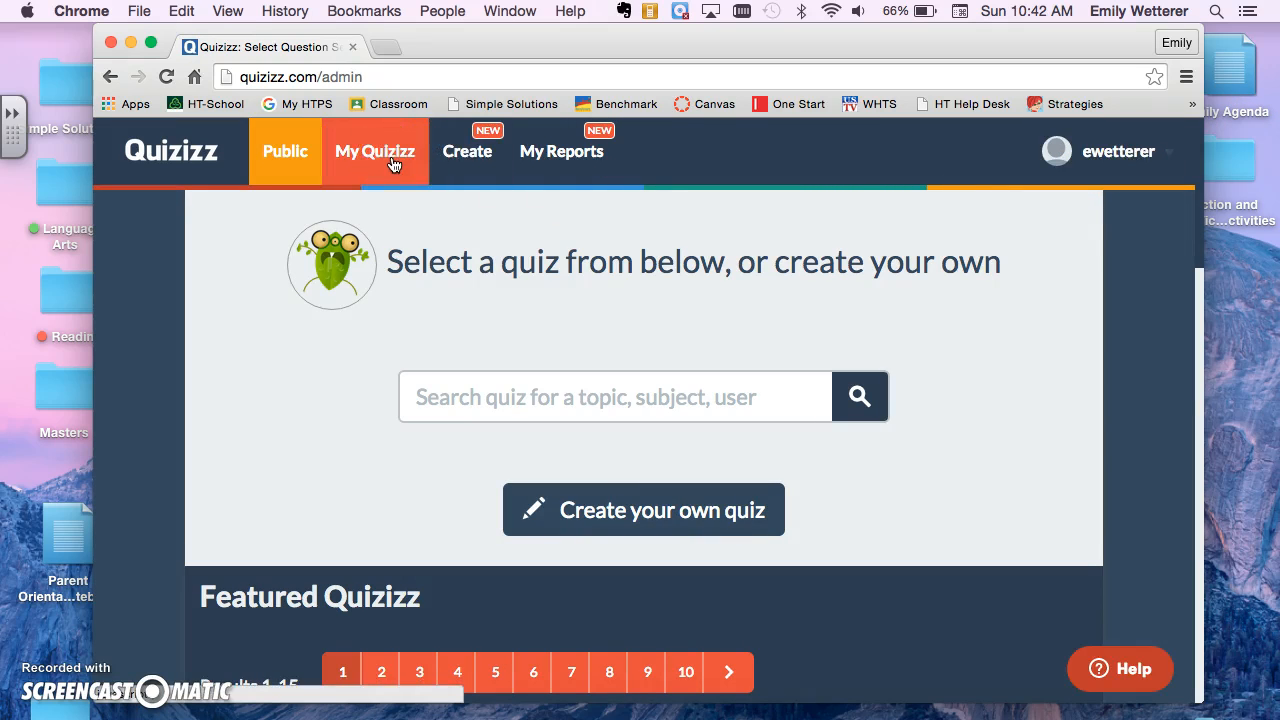
click(778, 157)
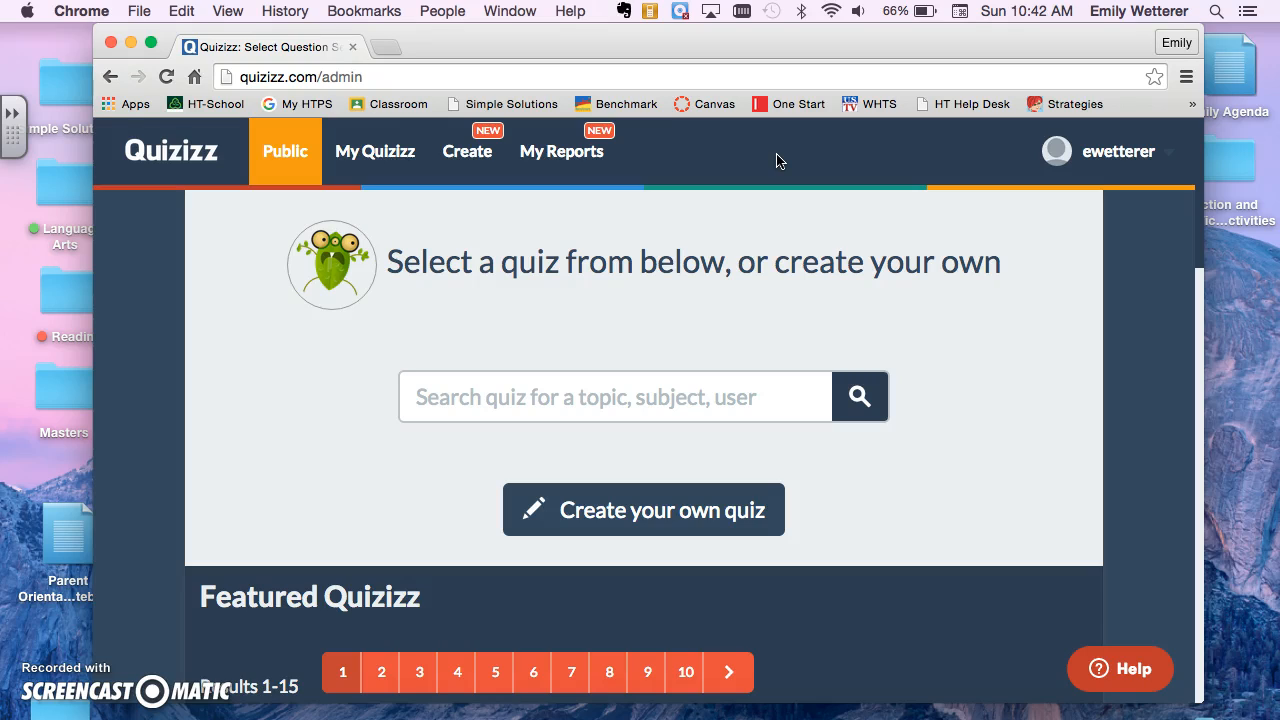
click(731, 241)
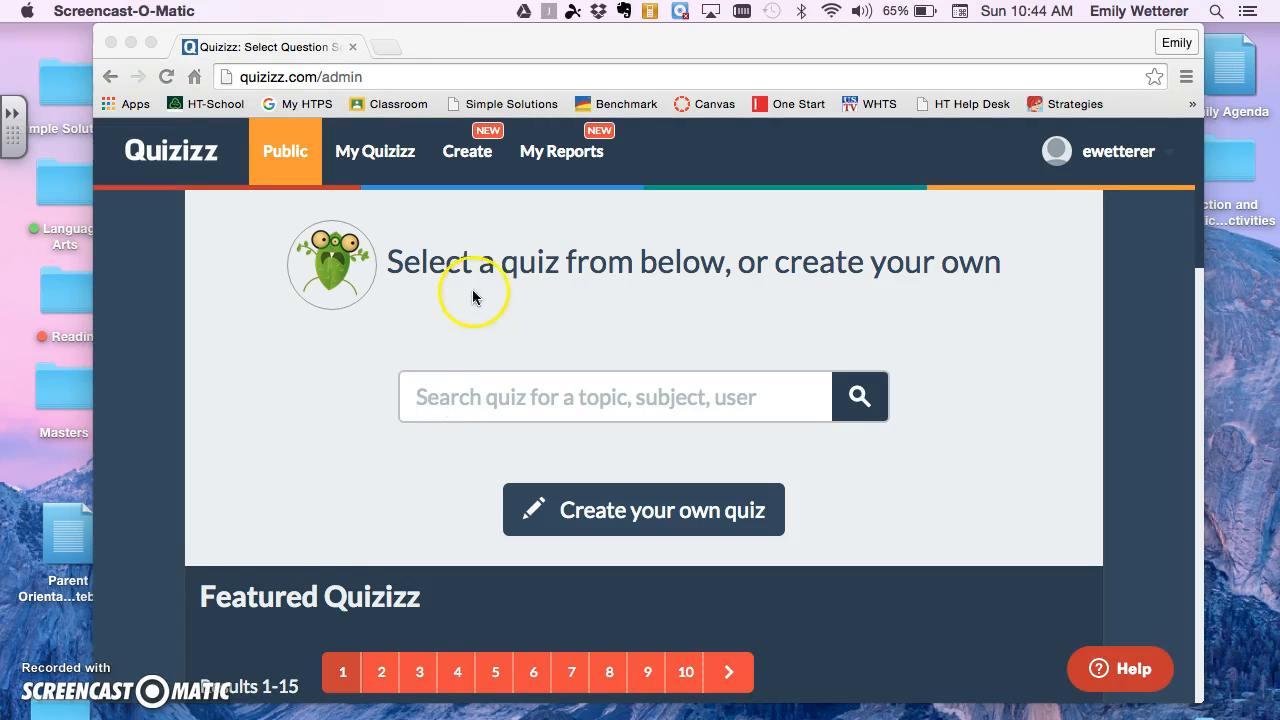
click(566, 440)
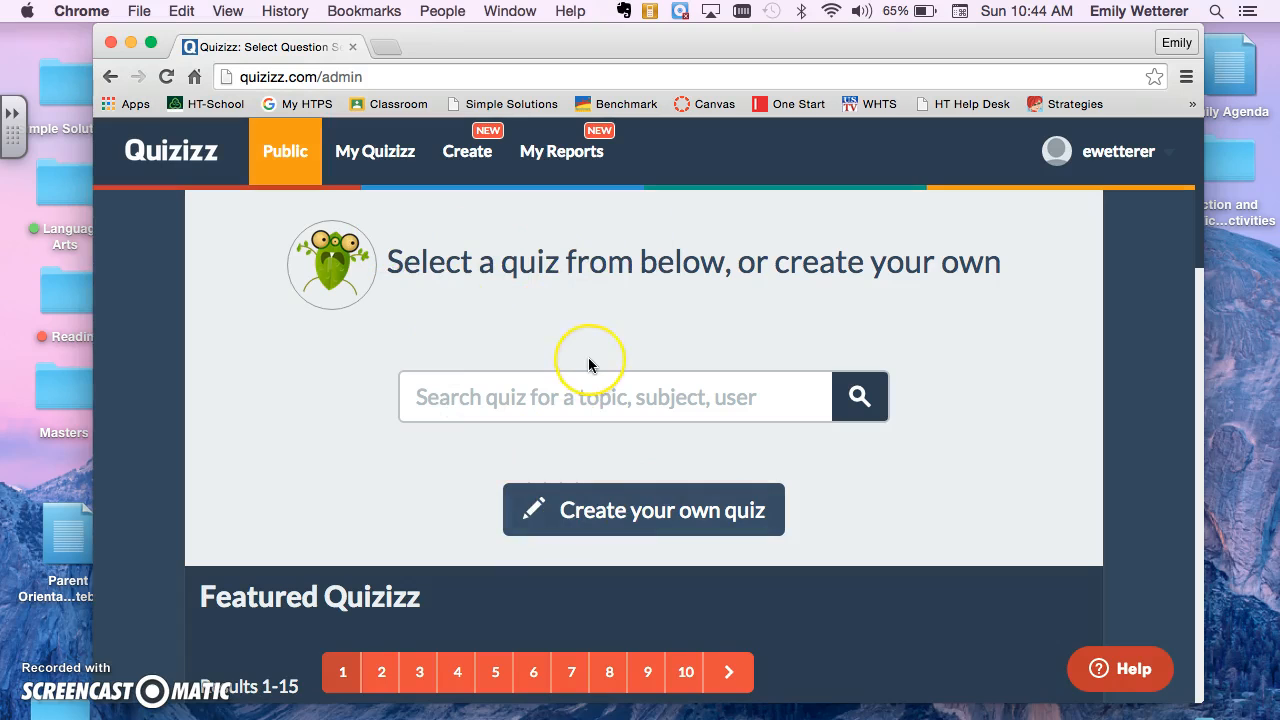
scroll(588, 365, down, 5)
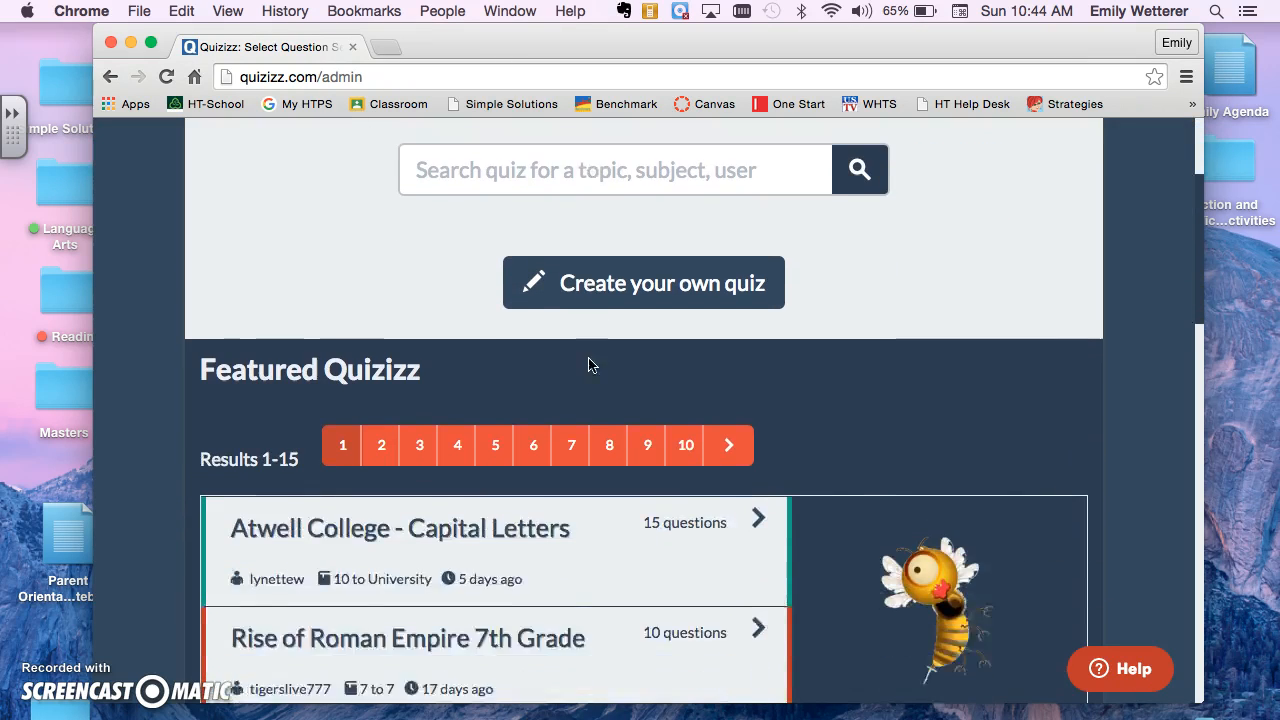
scroll(588, 363, up, 5)
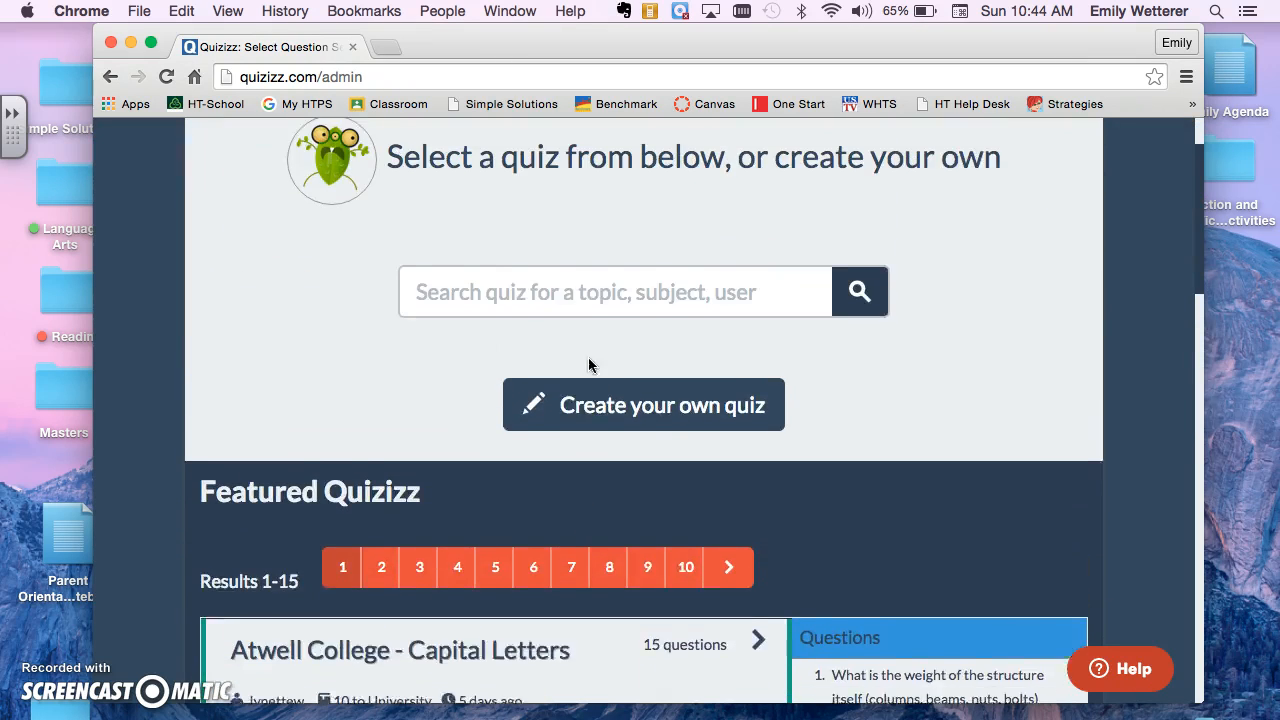
click(501, 313)
scroll(501, 320, up, 2)
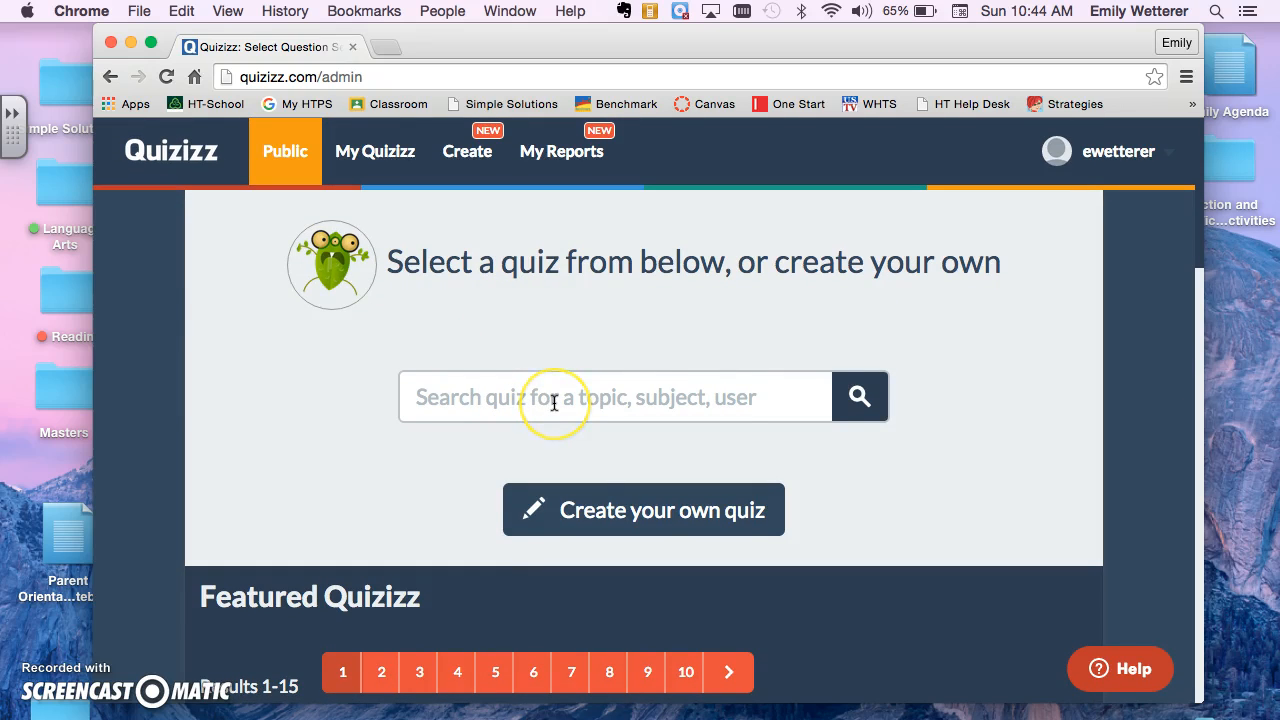
Create a new quiz named Example, with English as its language and public visibility.
click(588, 511)
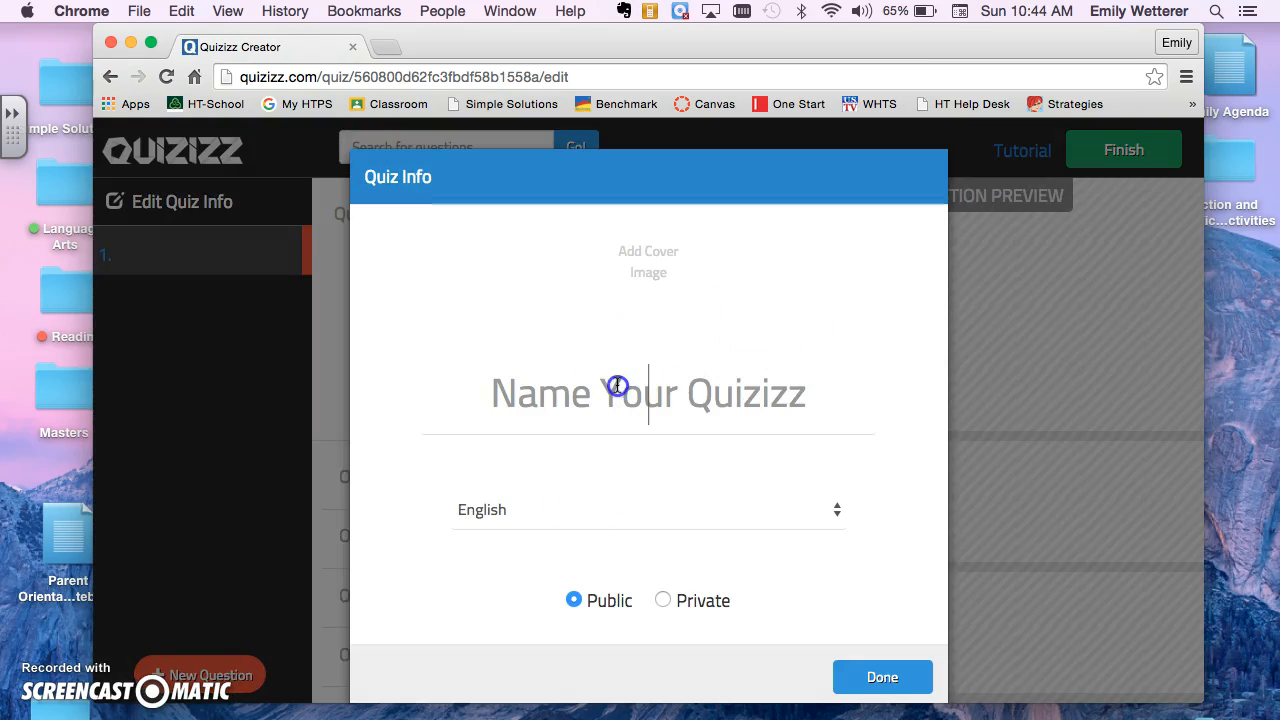
click(617, 385)
text(Example)
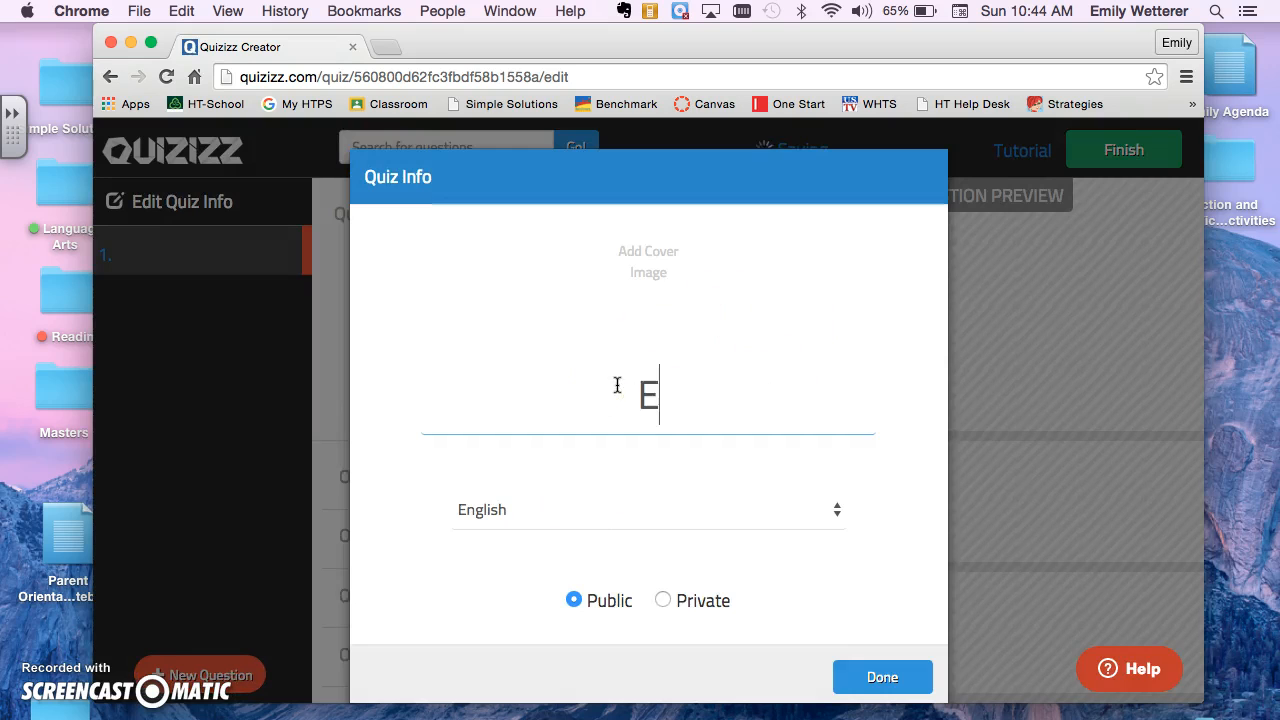
click(566, 462)
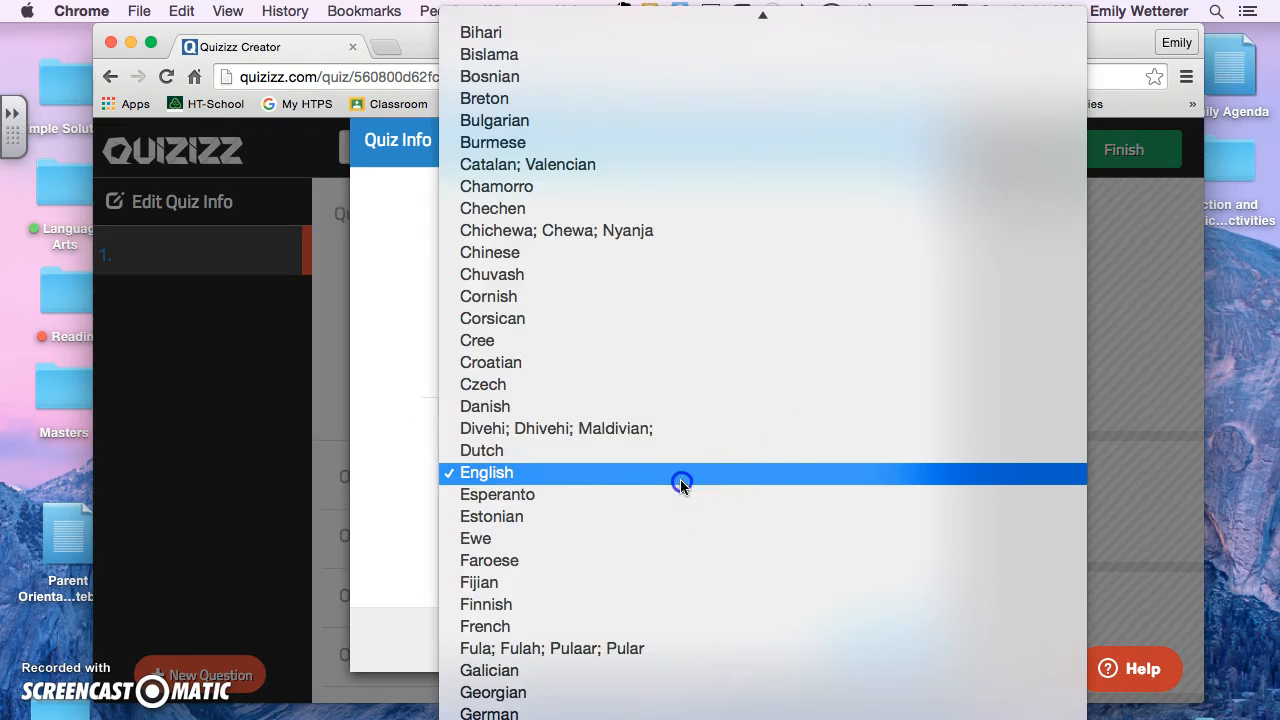
click(680, 479)
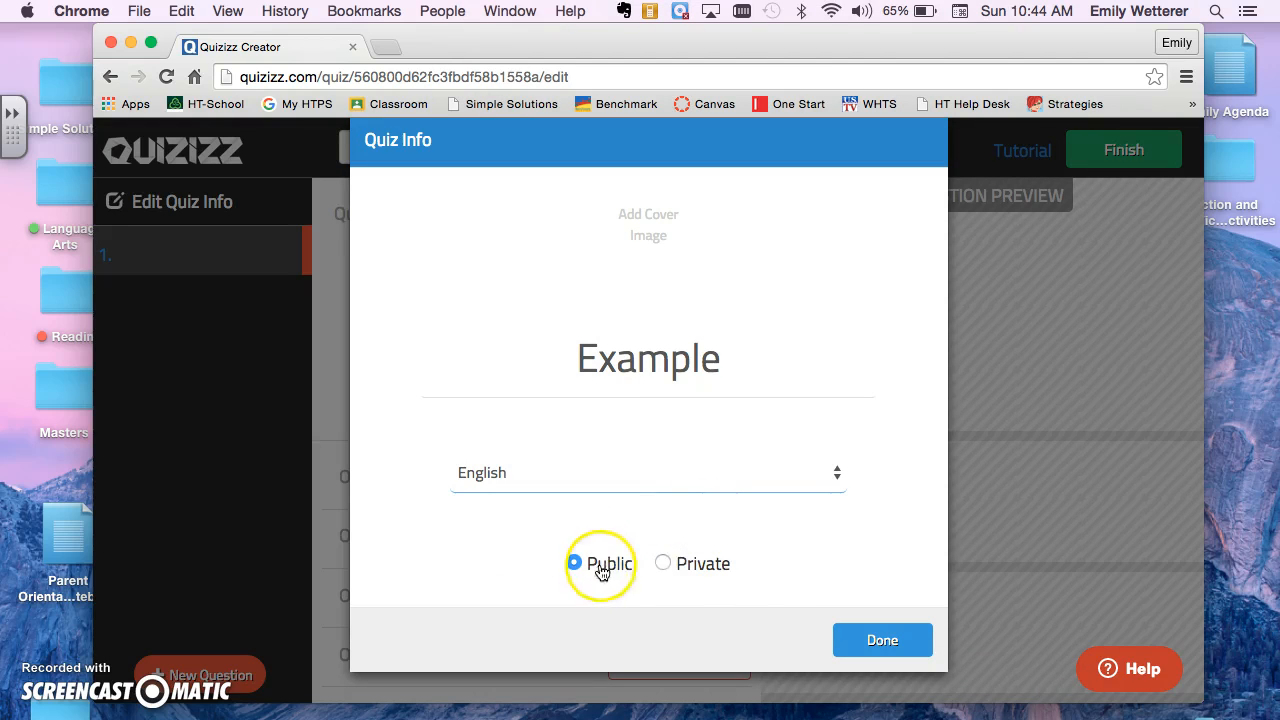
click(876, 641)
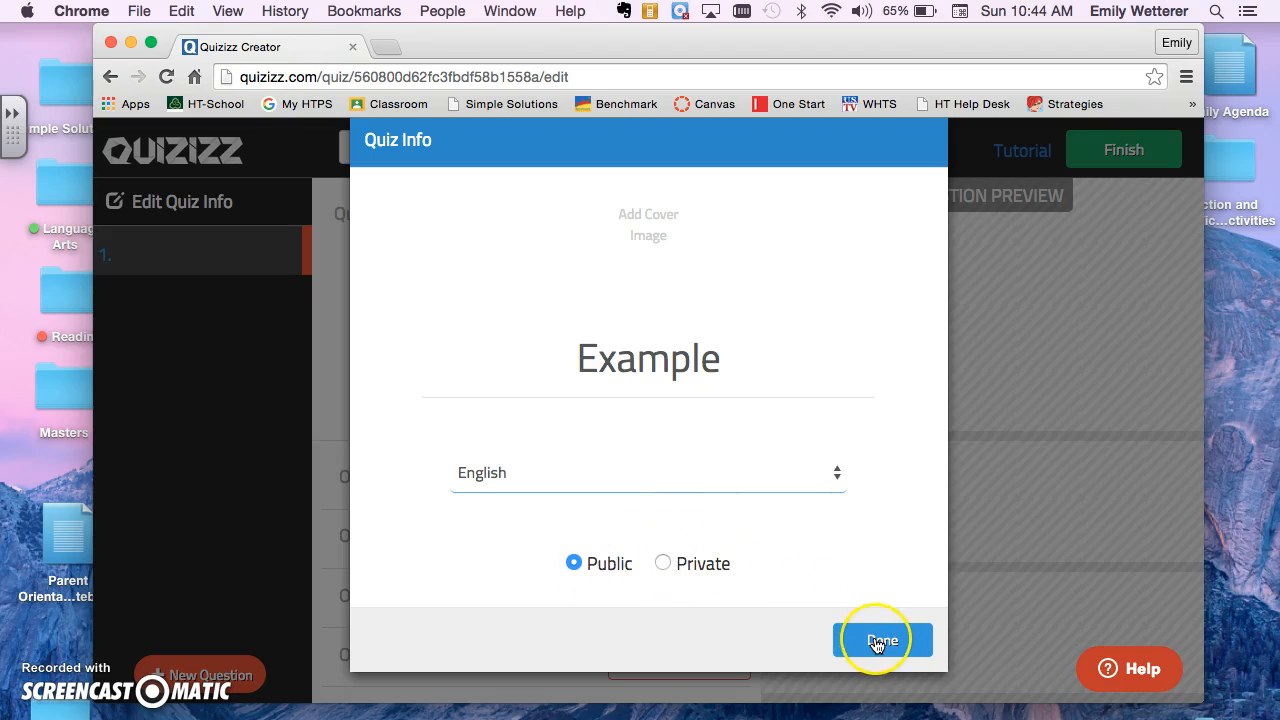
click(876, 641)
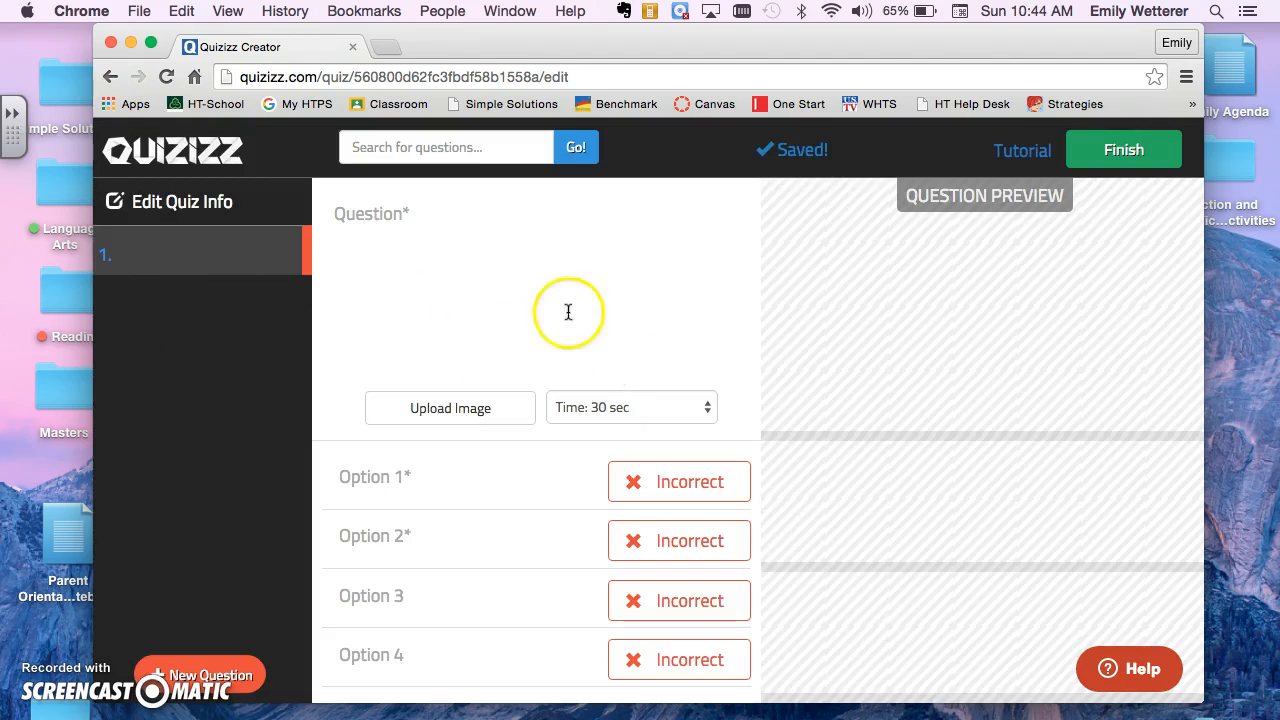
Write "What is 2+2?" as the text of the first question.
click(531, 271)
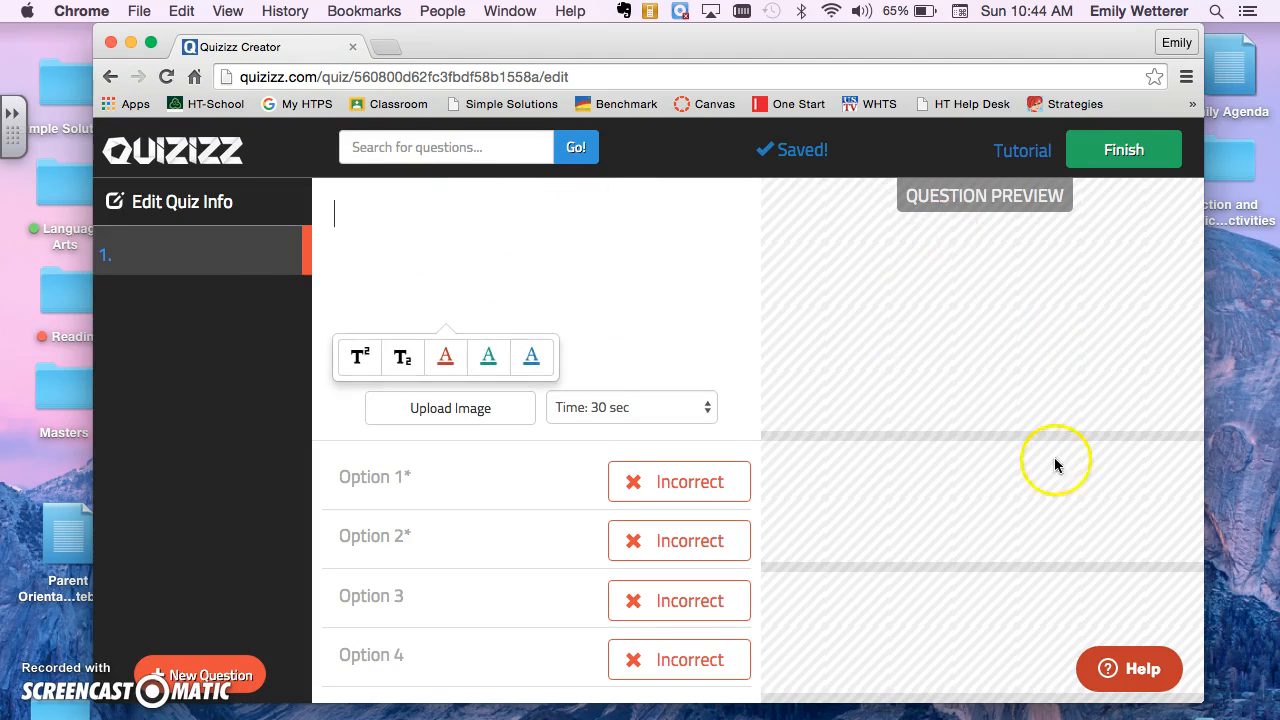
text(Wat)
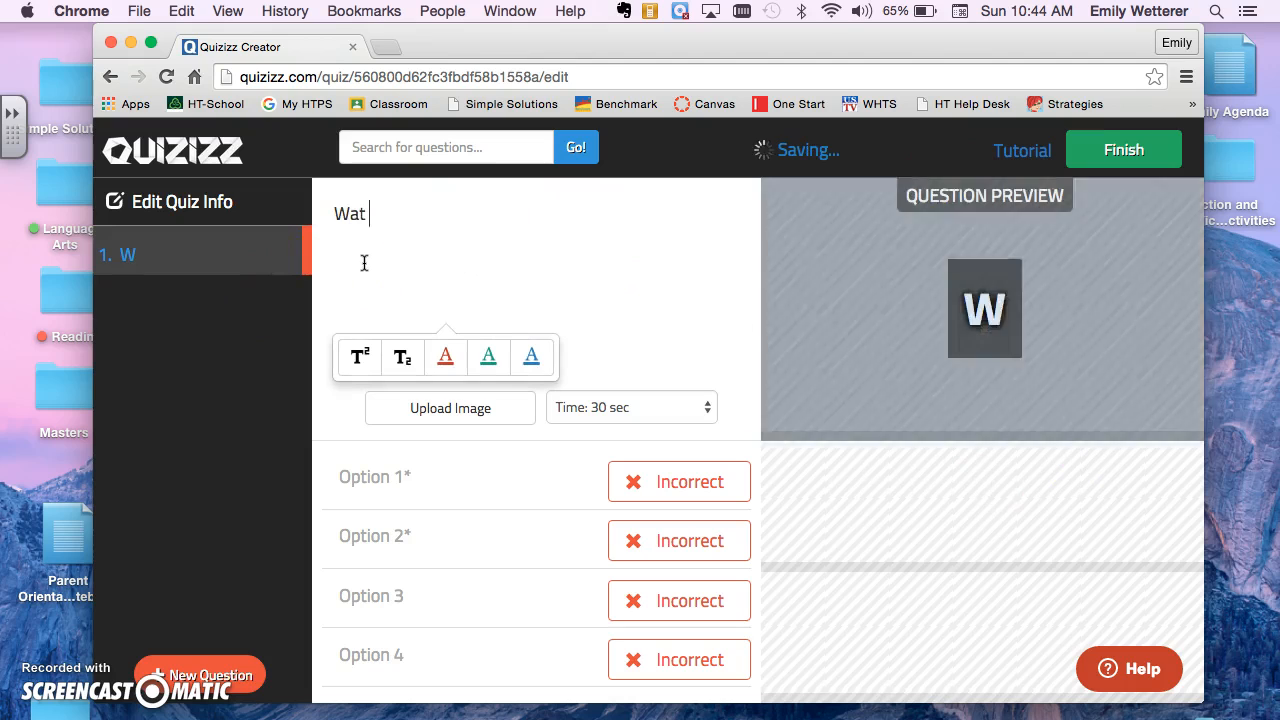
key(BackSpace)
key(BackSpace)
text(hat is 2+2)
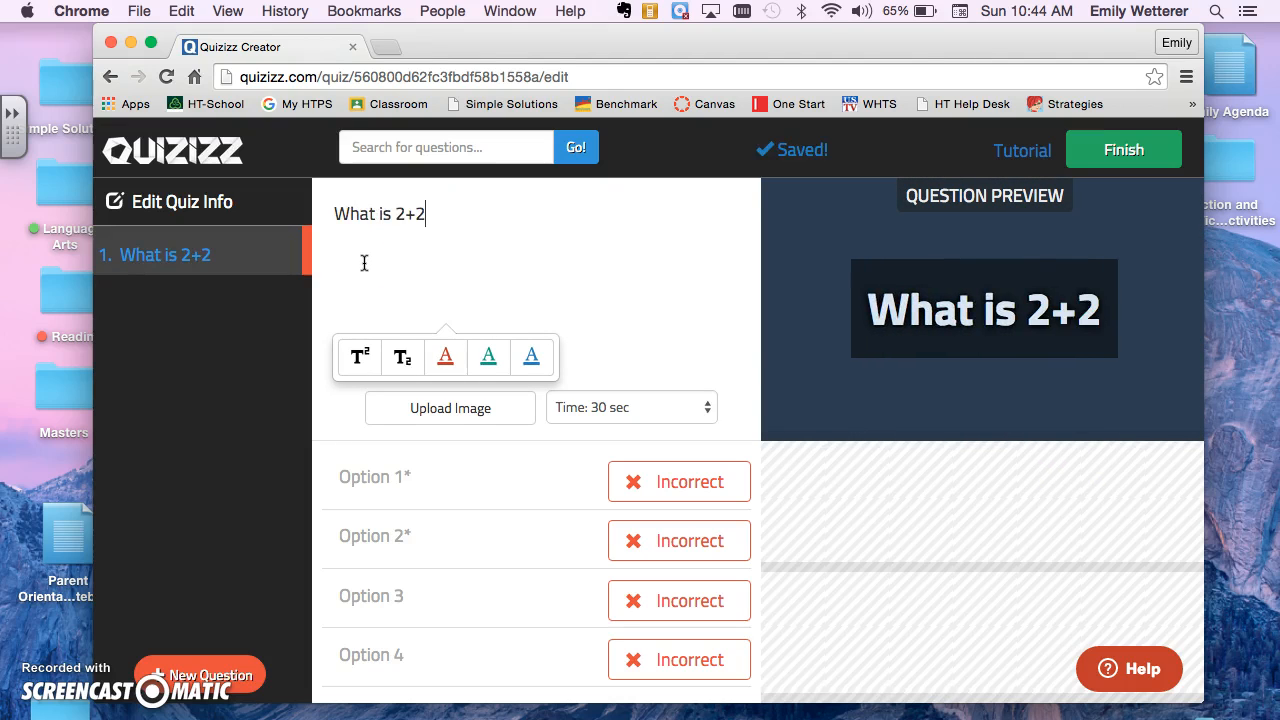
text(?)
Fill in the first question's answer options 4, 3, 0 and "I don't know", and mark 4 as correct.
click(400, 477)
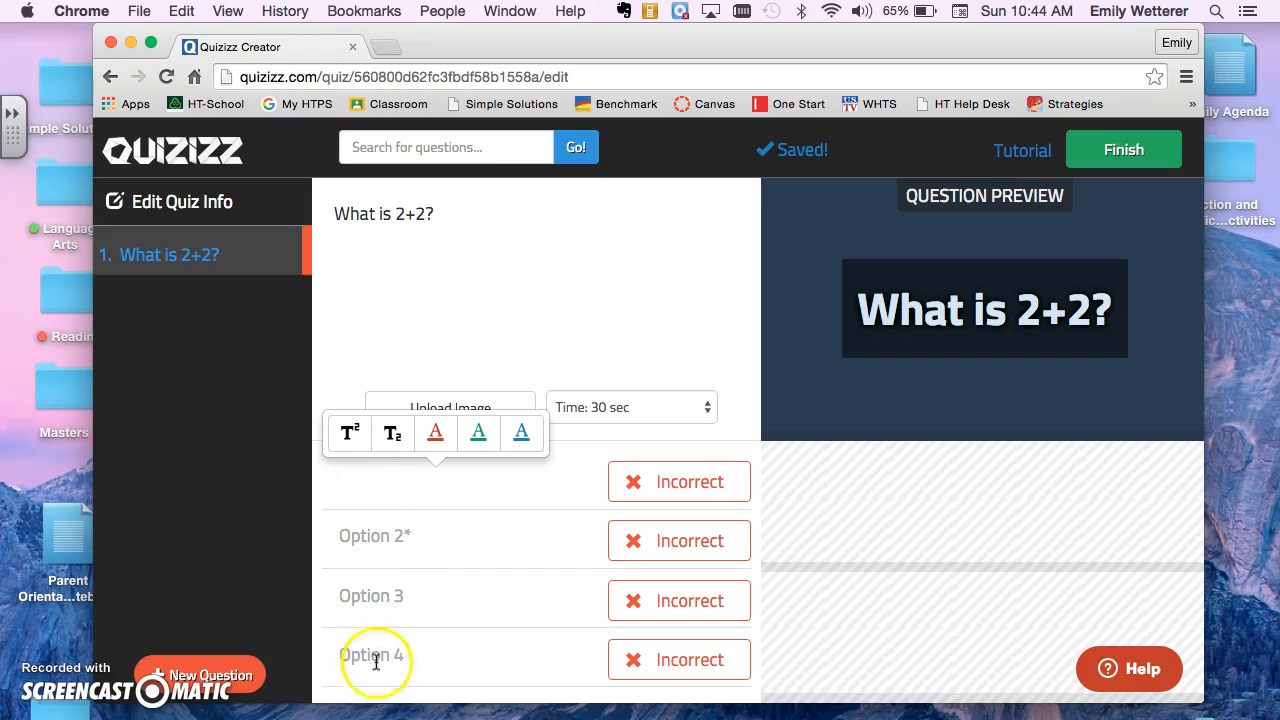
text(4)
click(386, 537)
text(3)
click(384, 603)
text(0)
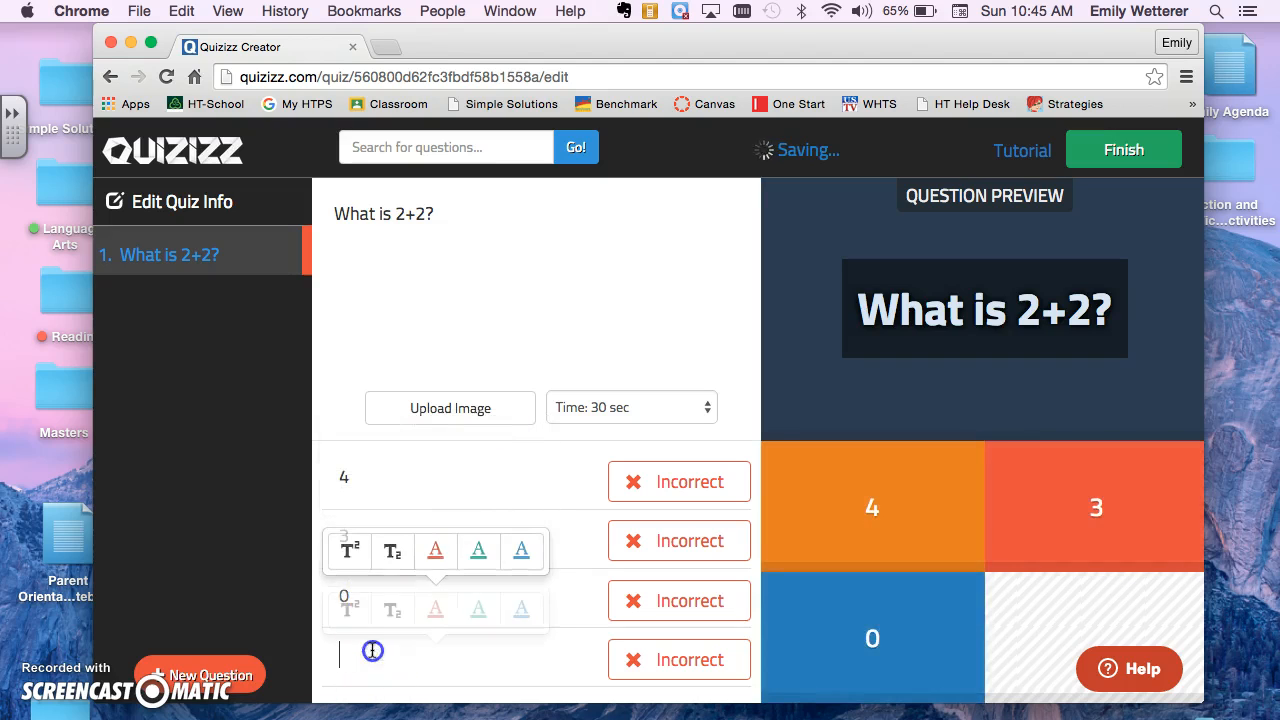
click(371, 652)
text(I don't know)
click(660, 481)
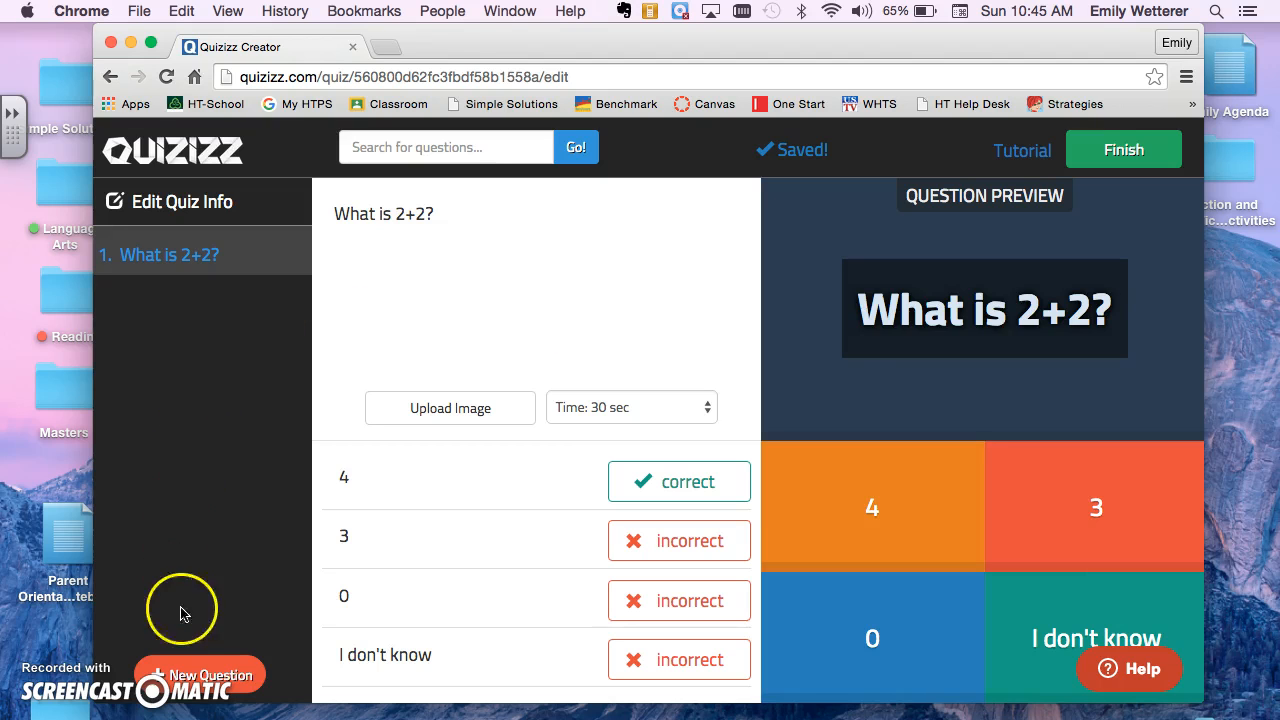
Add a second question with the text "What is a noun?".
click(182, 674)
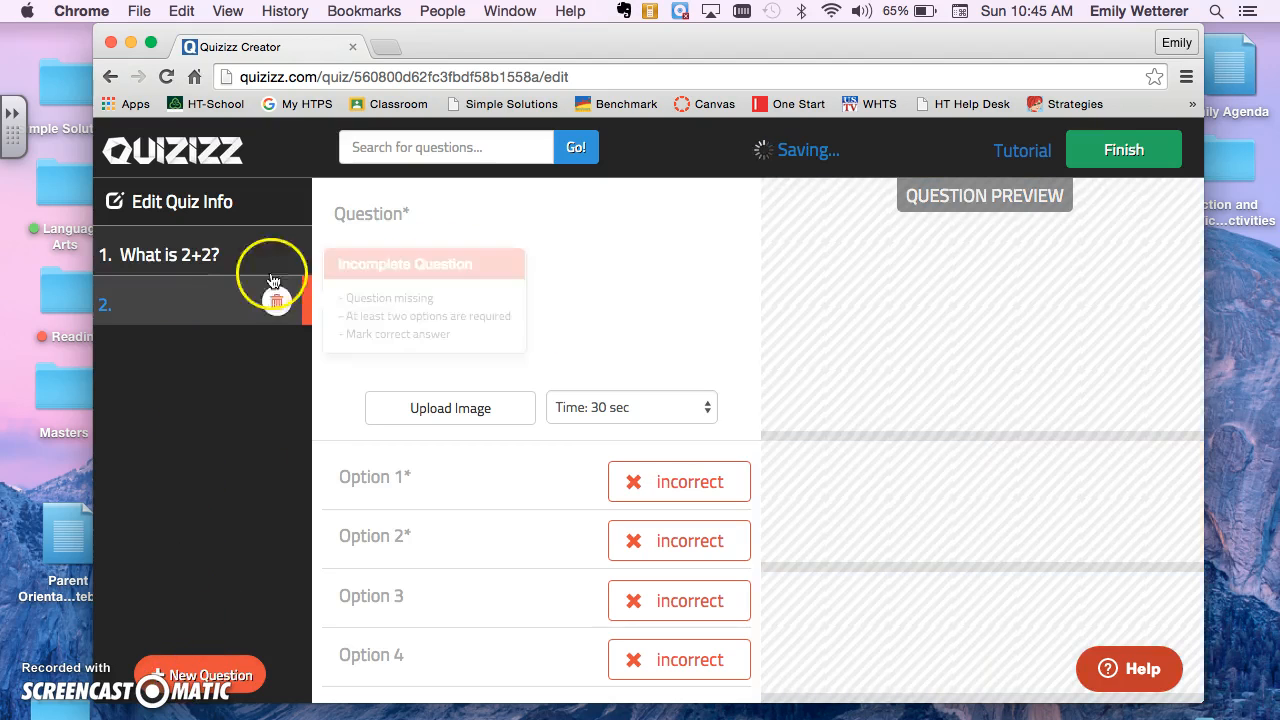
click(287, 256)
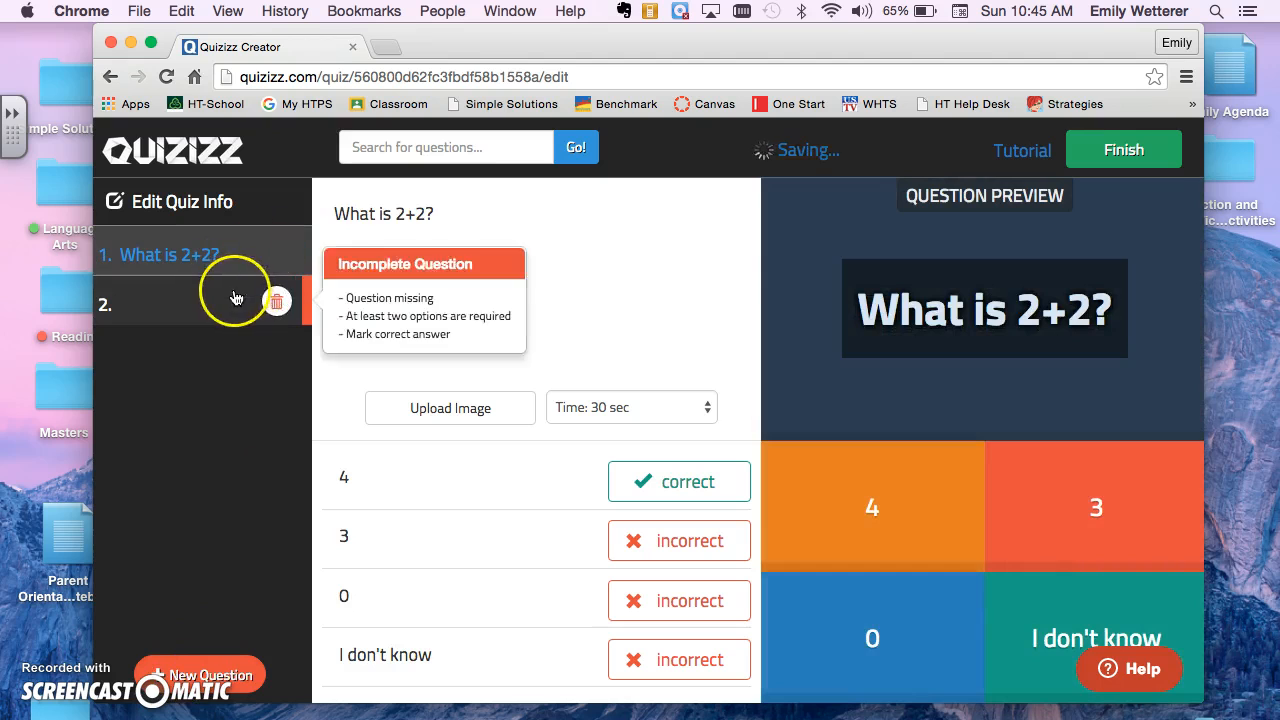
click(208, 302)
click(474, 246)
text(What is a noun?)
Enter "describing word" and "person, place, thing, or idea" as the second question's options, marking the noun definition as correct.
click(506, 491)
text(desci)
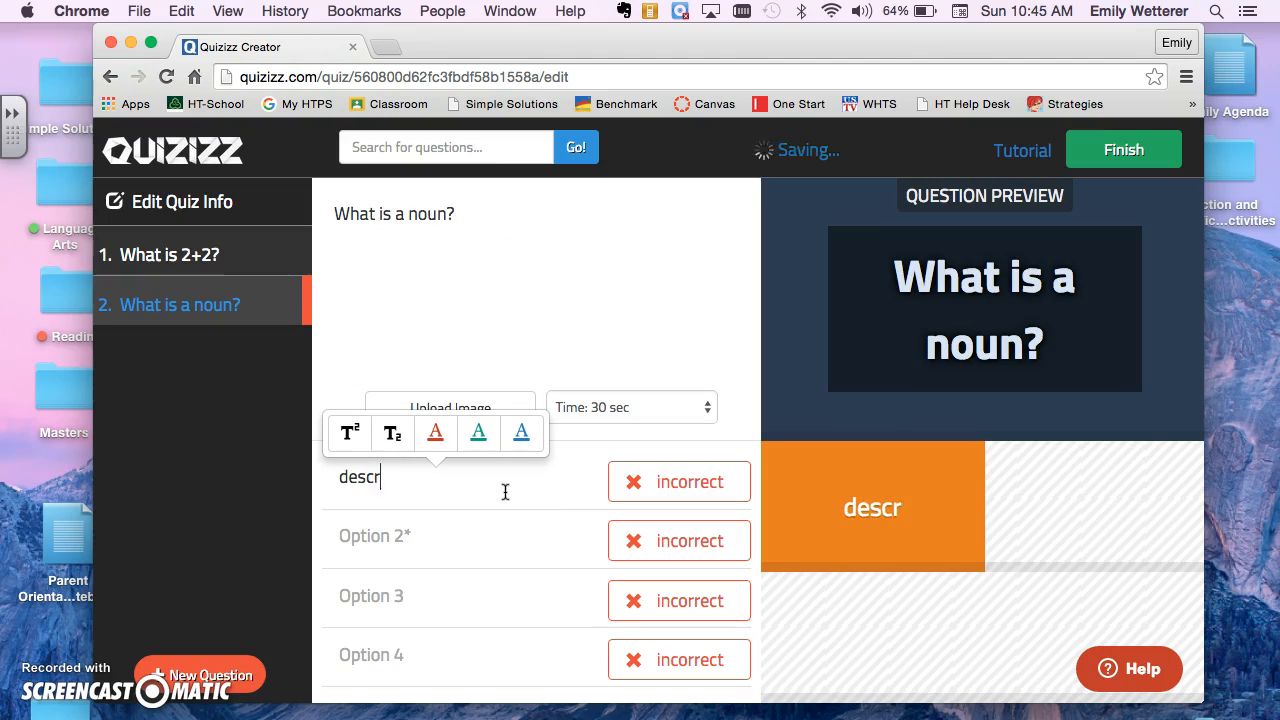
text(ibing word)
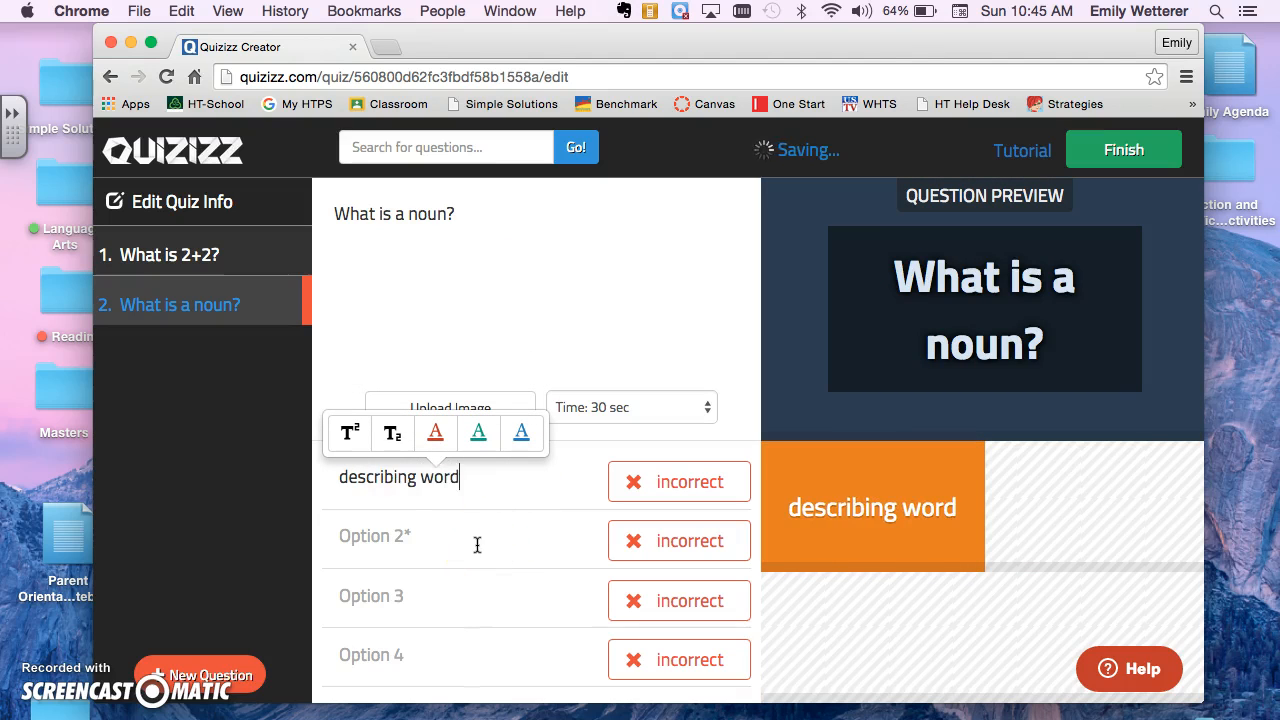
click(477, 544)
text(person, place, thing, oridea)
key(BackSpace)
key(BackSpace)
key(BackSpace)
key(BackSpace)
text(idea)
click(646, 554)
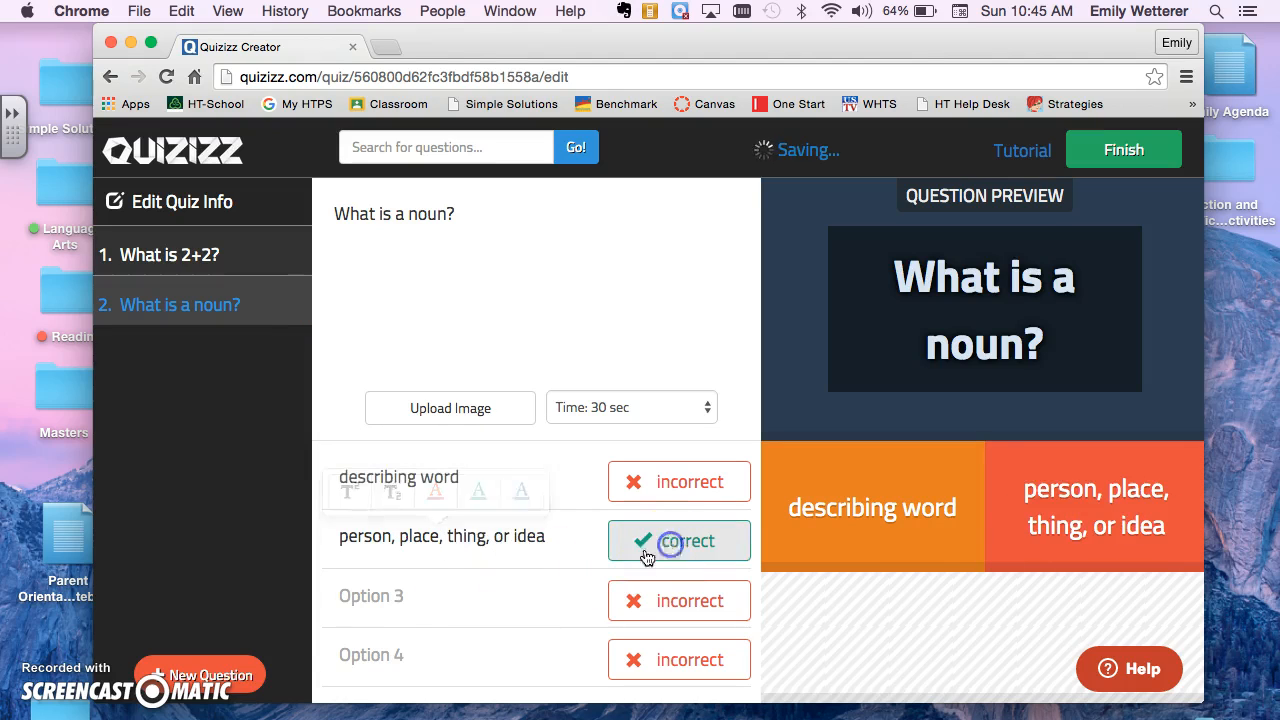
Finish editing the questions and set the quiz's grade range to 2 - 4.
click(1100, 163)
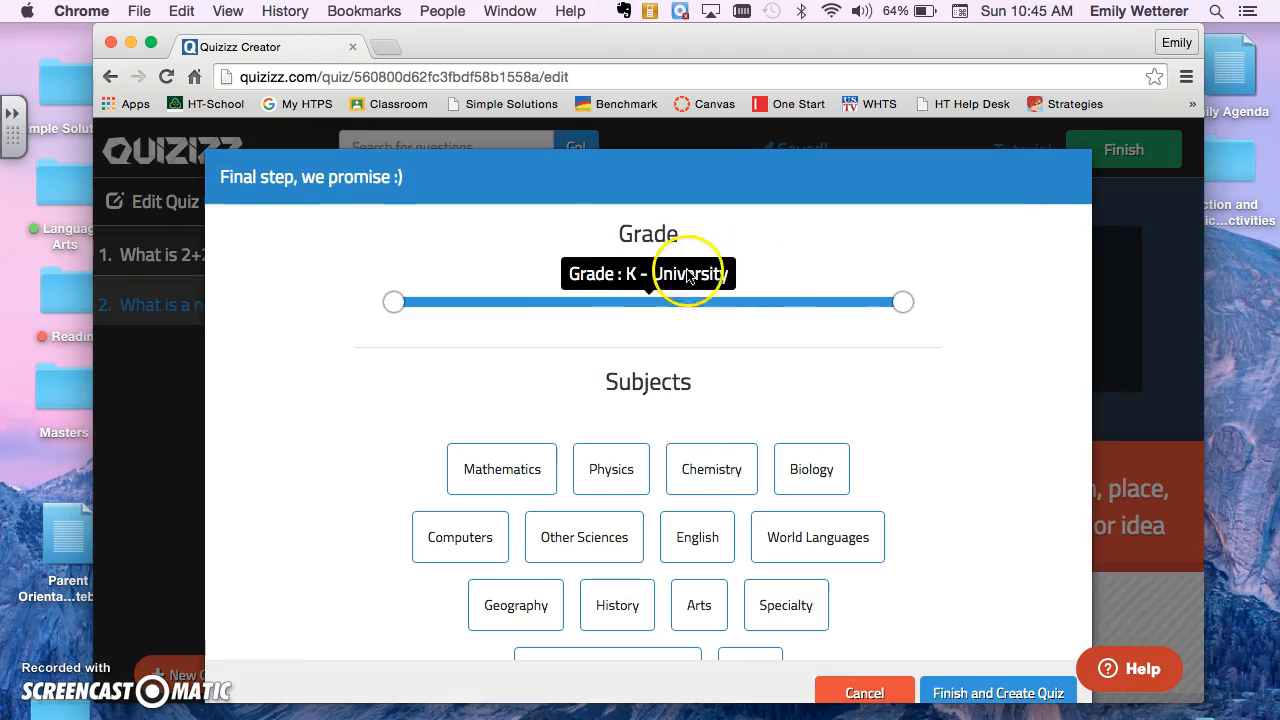
drag(392, 302, 474, 305)
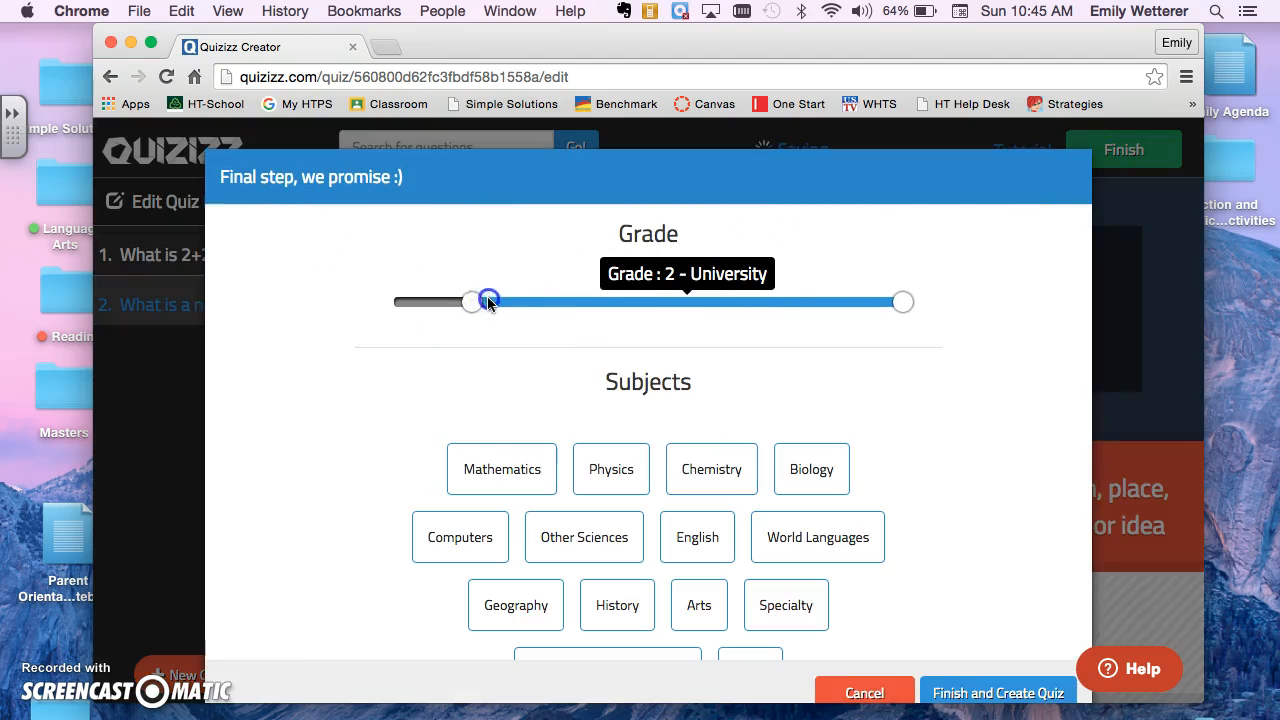
drag(900, 302, 571, 300)
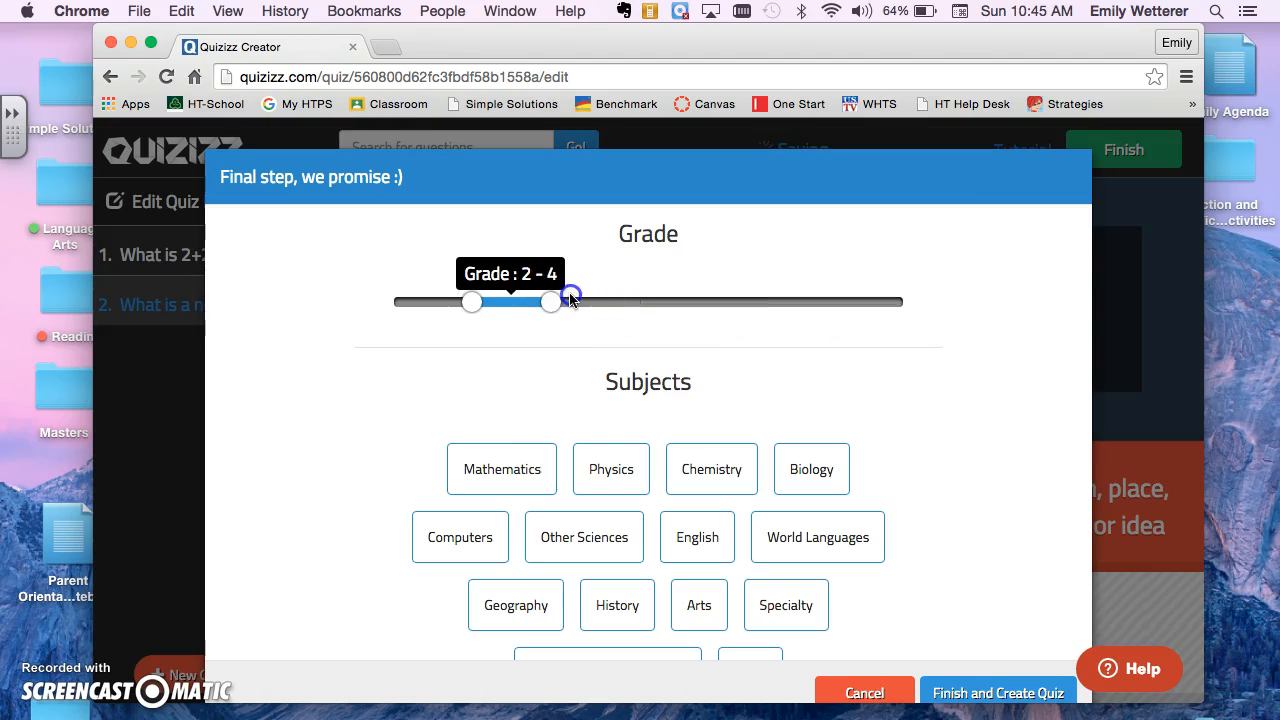
Set the quiz's subject to English and its topic to Other.
scroll(571, 440, down, 2)
click(788, 490)
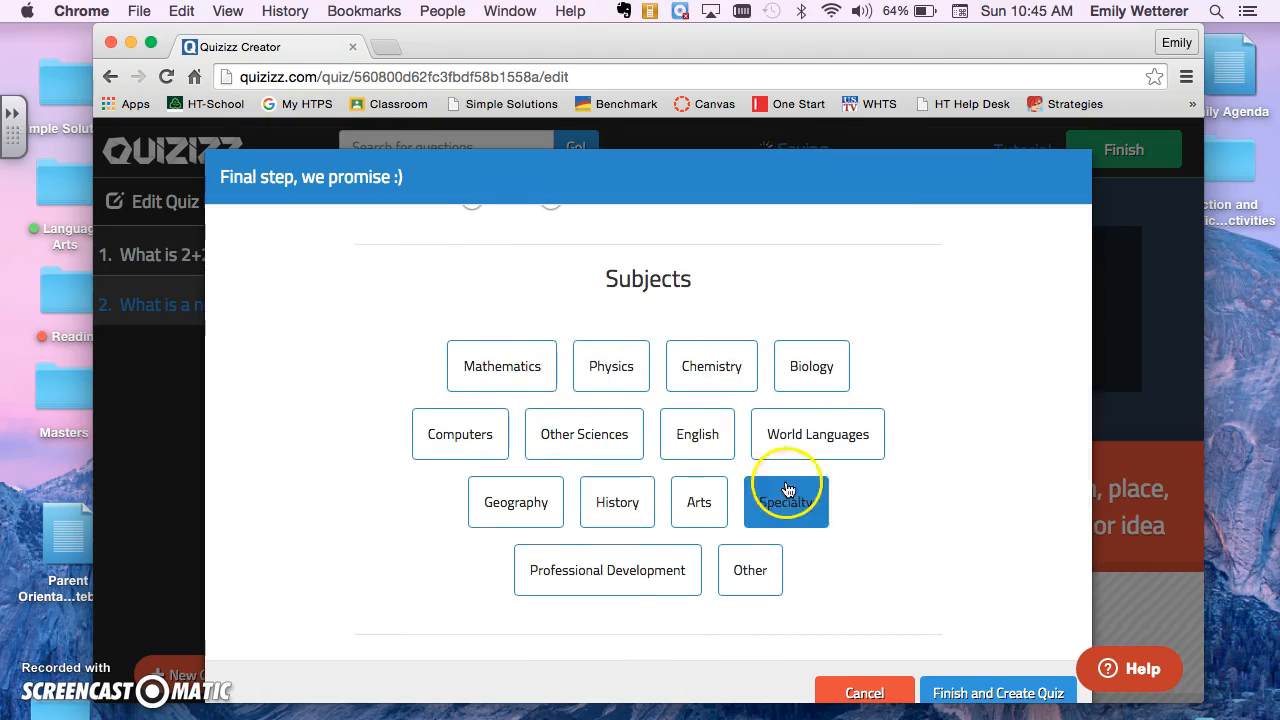
click(697, 434)
scroll(700, 440, down, 4)
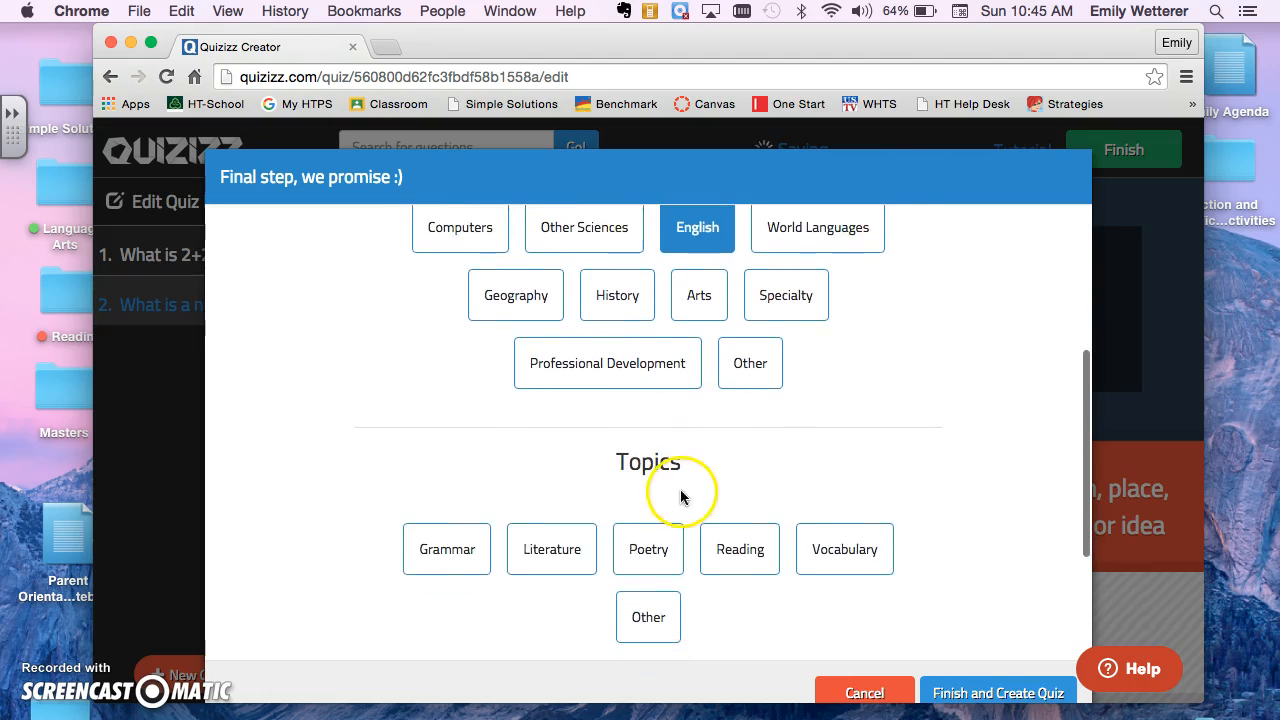
scroll(683, 494, down, 3)
click(830, 392)
click(735, 385)
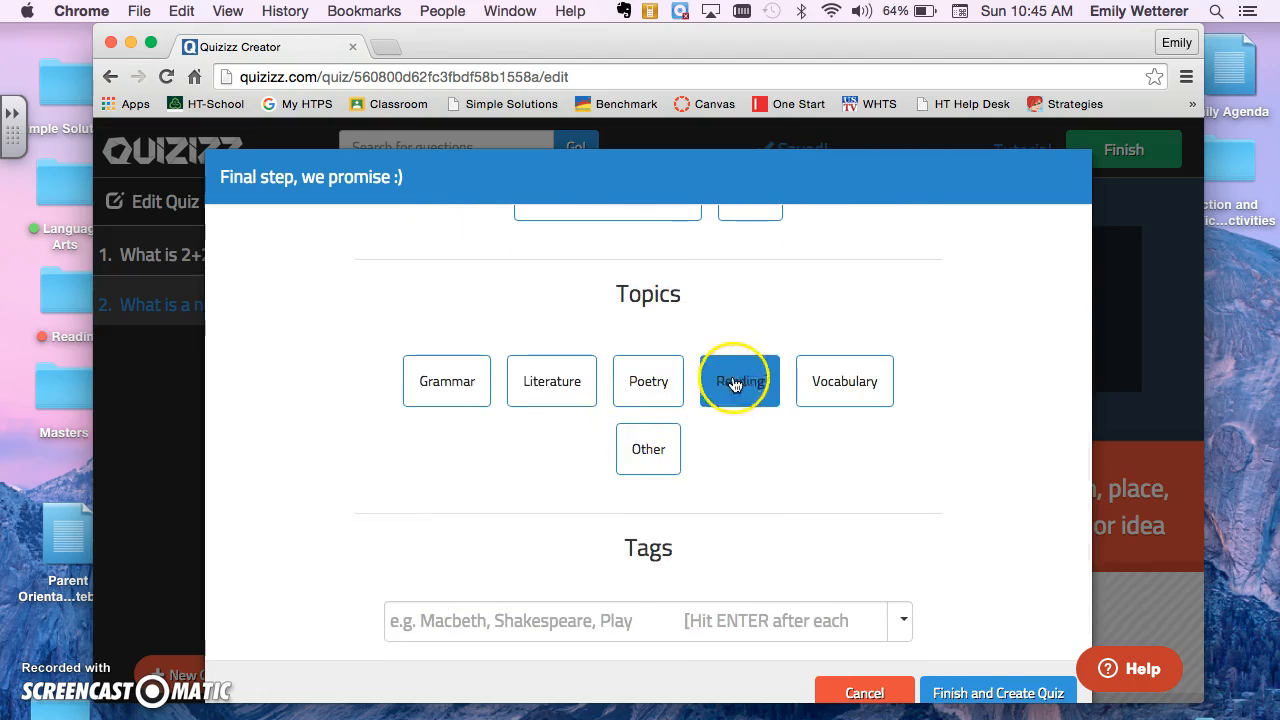
click(641, 458)
Tag the quiz "unit 1 vocabulary" and finish creating it, staying on the page if asked about leaving.
scroll(600, 460, down, 2)
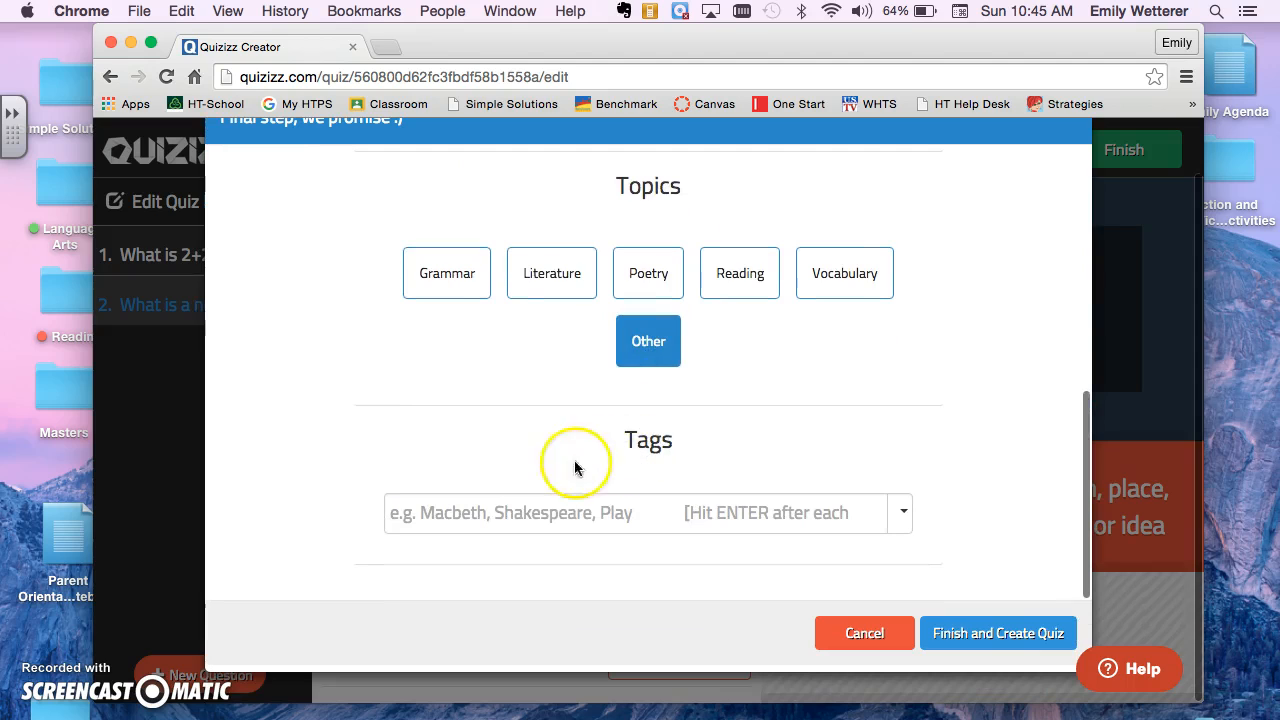
click(539, 500)
text(unit 1 vocabulary)
click(985, 637)
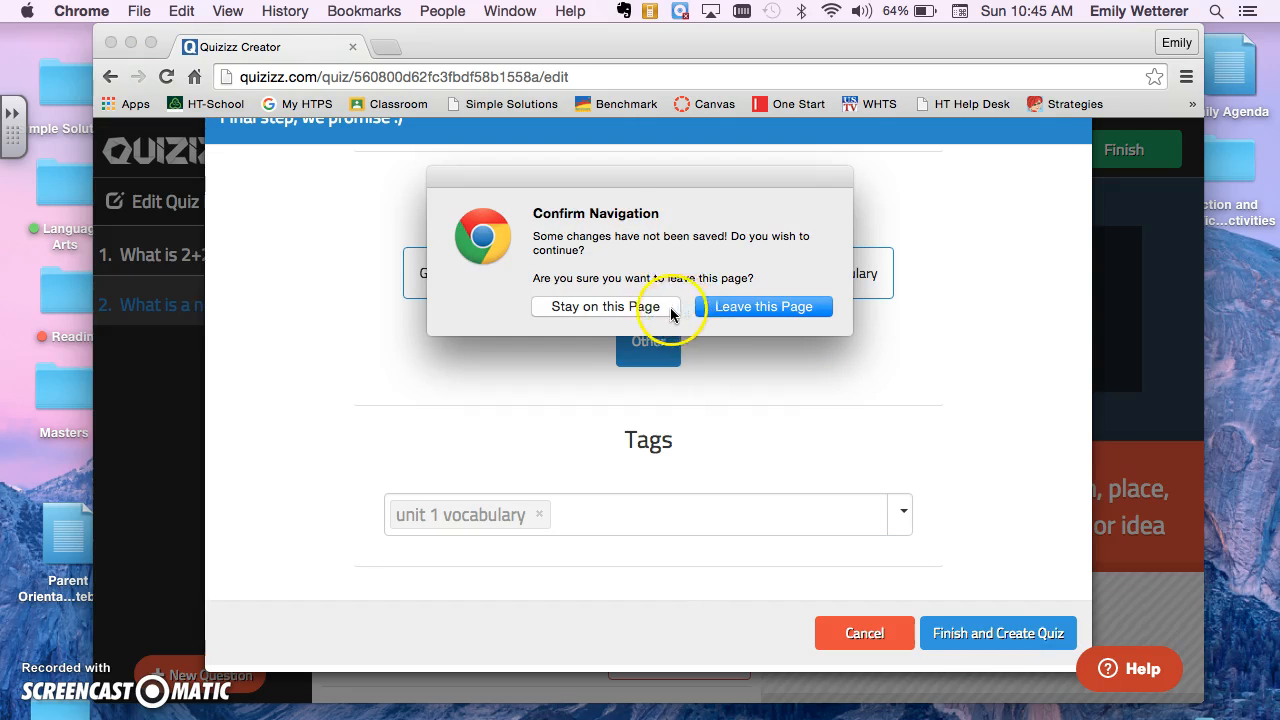
click(671, 314)
click(966, 632)
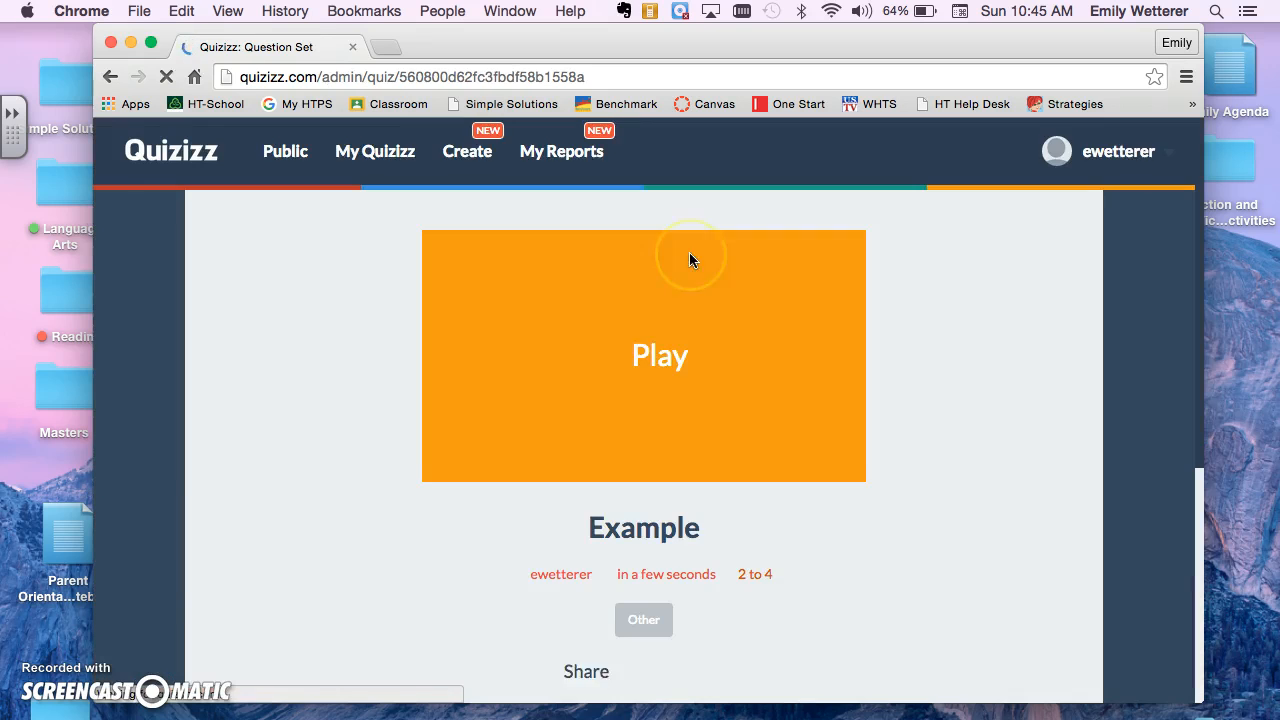
Shrink the quiz's browser window, open a new browser window and arrange the two side by side.
drag(1196, 695, 889, 662)
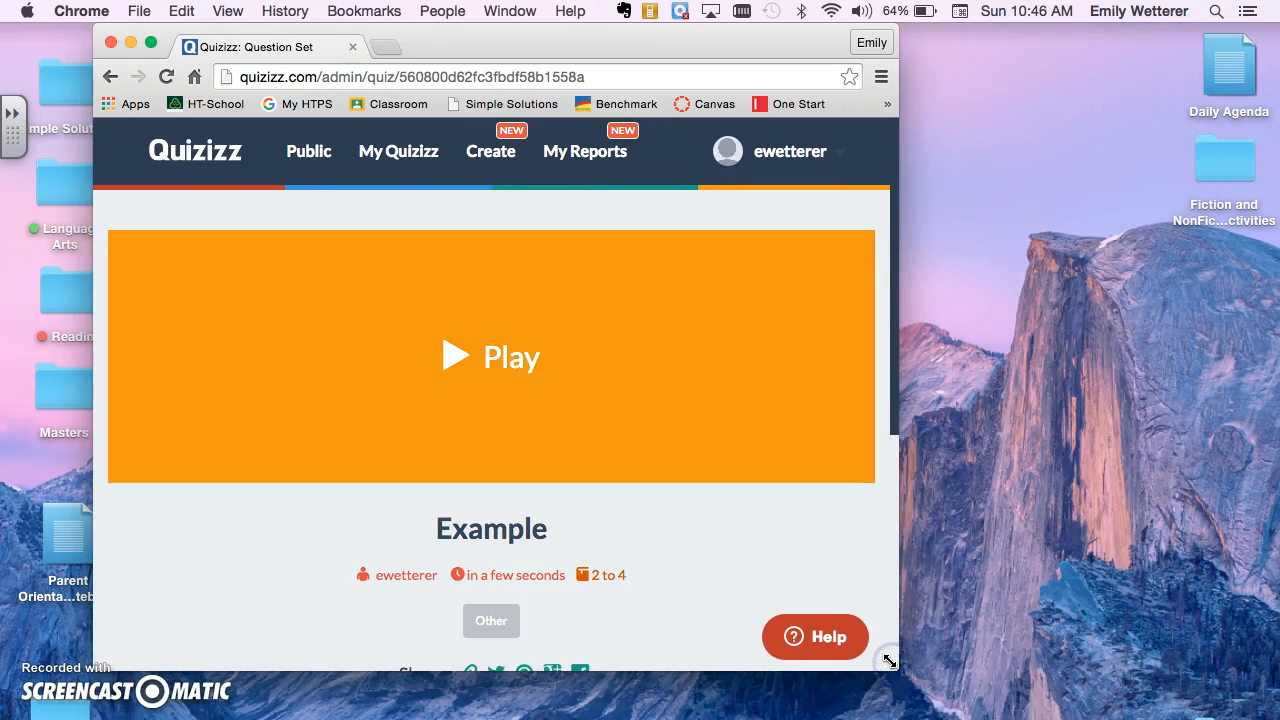
key(super+n)
drag(593, 63, 989, 42)
drag(443, 35, 338, 35)
click(966, 134)
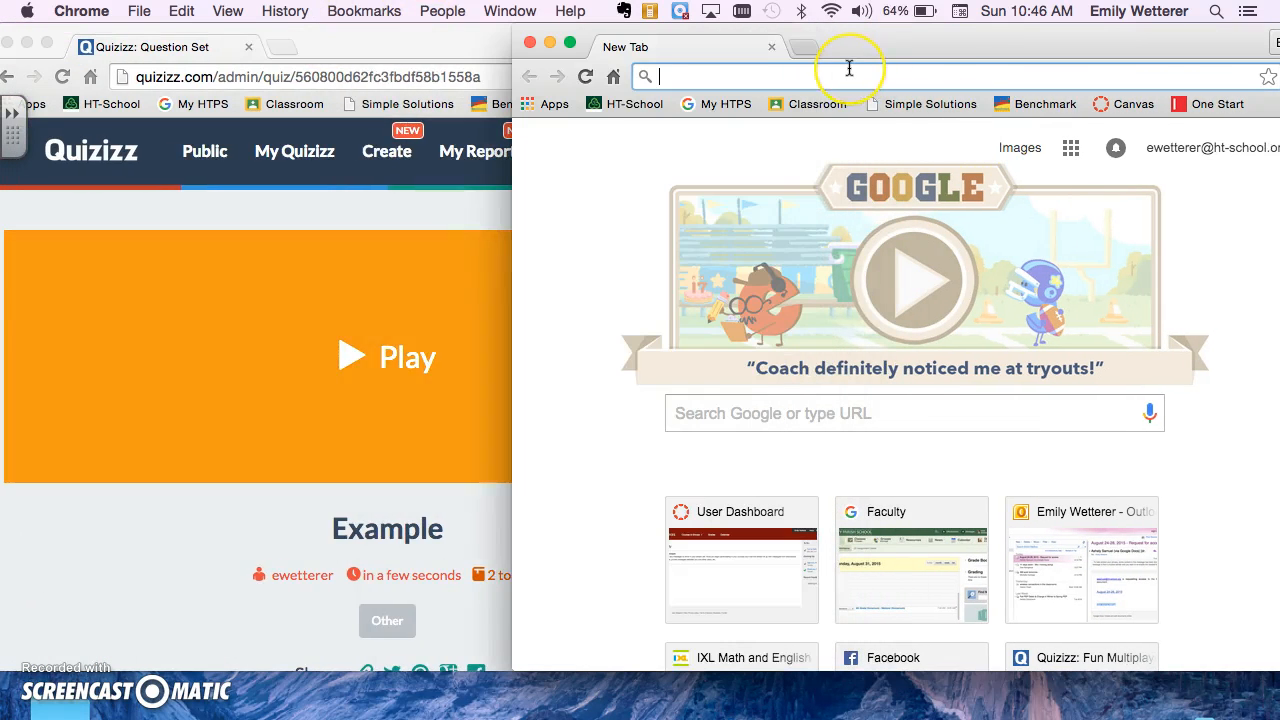
Load join.quizizz.com in the new browser window and choose to play the Example quiz in the original window.
text(join.)
key(Return)
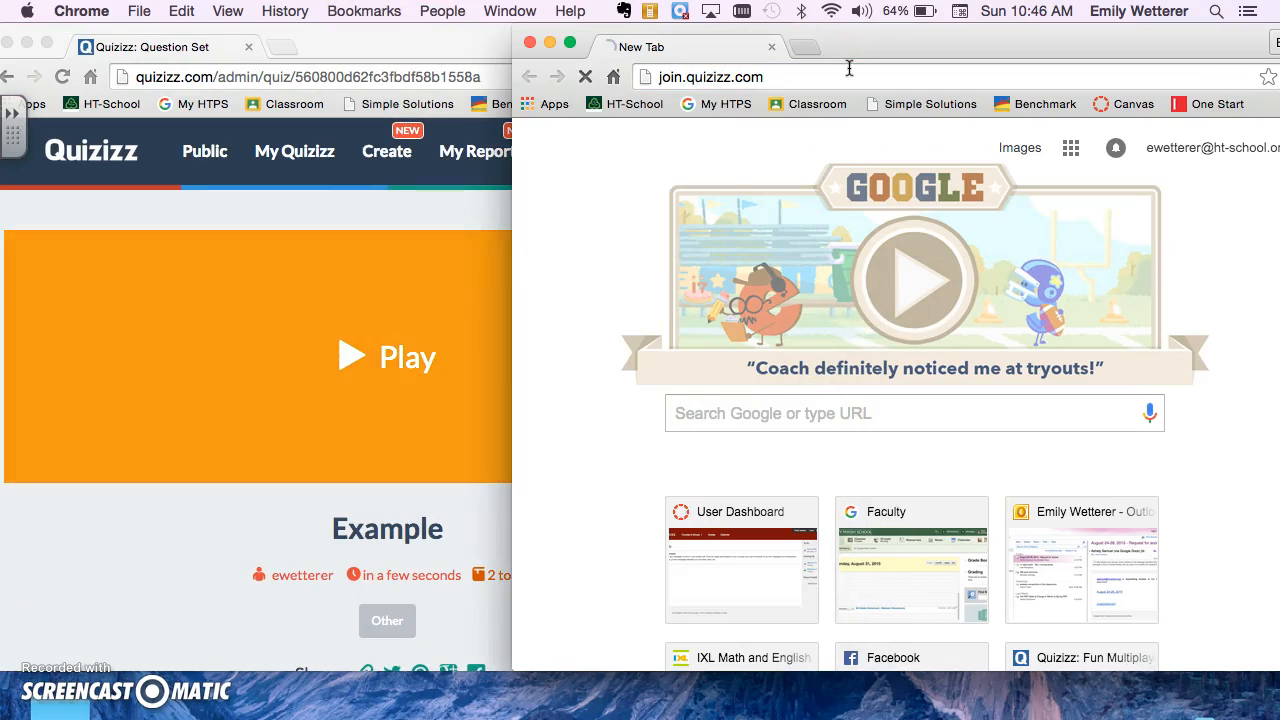
click(184, 550)
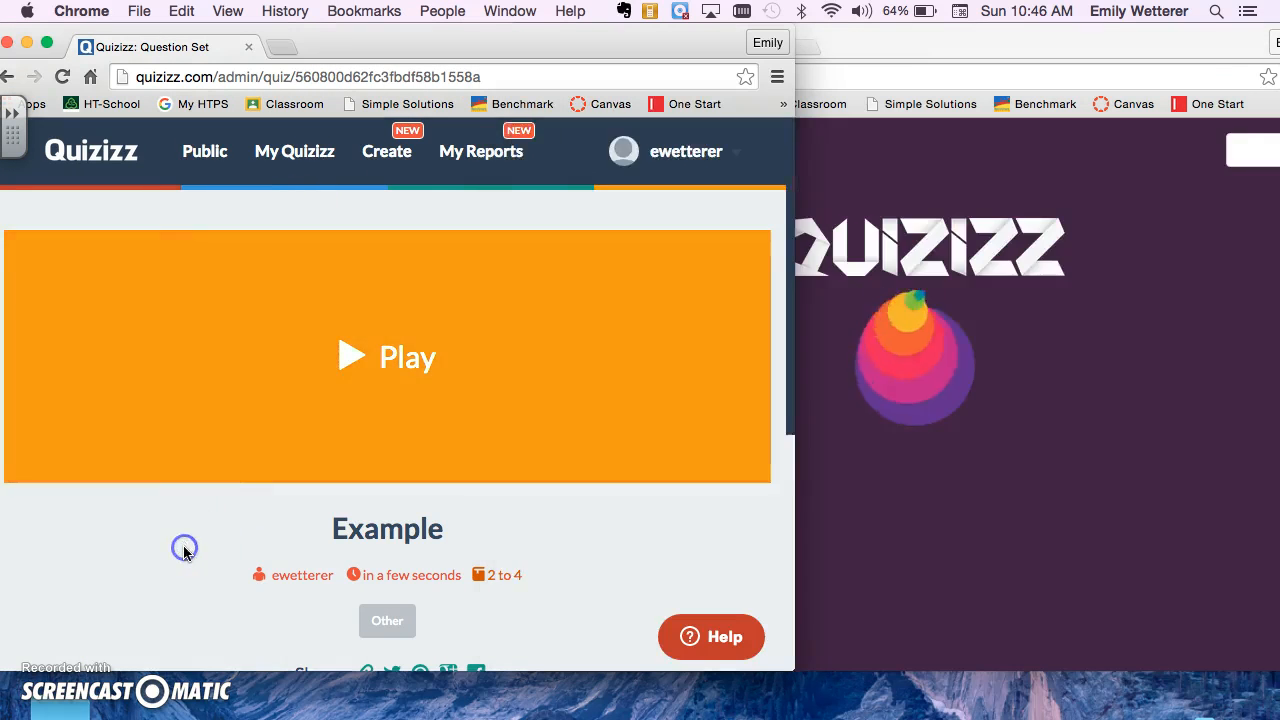
scroll(184, 550, down, 5)
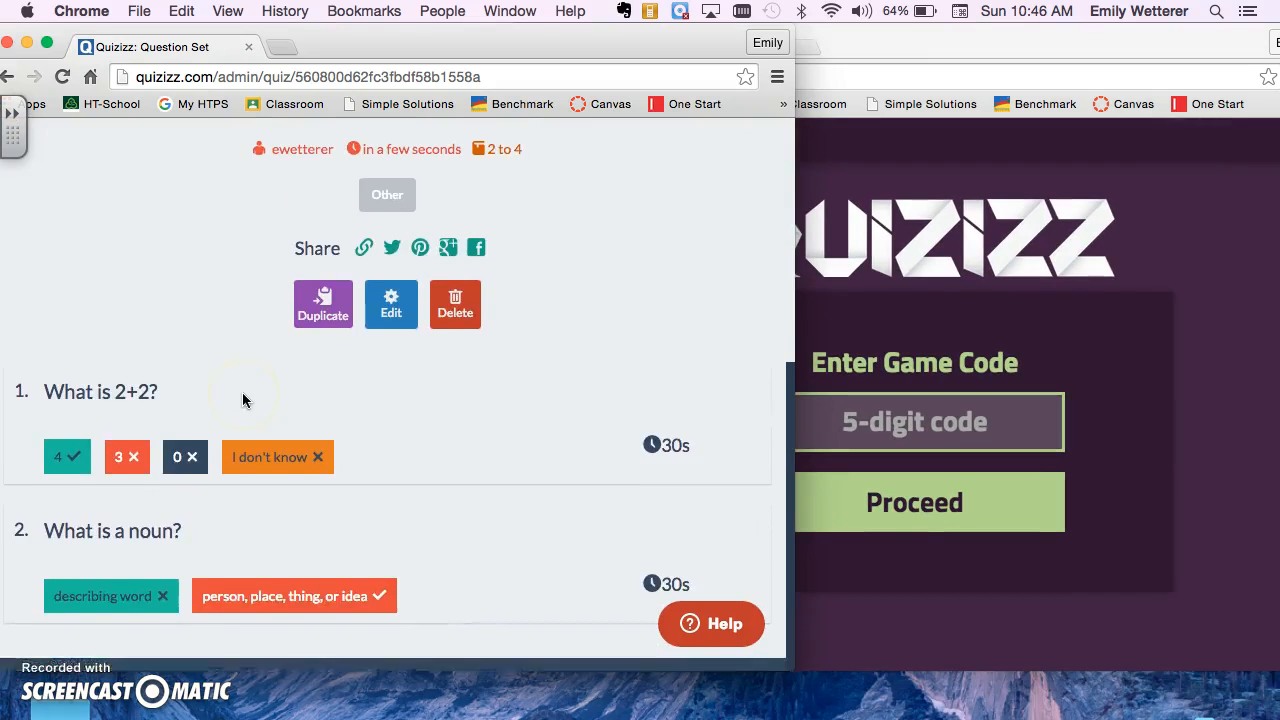
scroll(242, 400, up, 6)
click(357, 326)
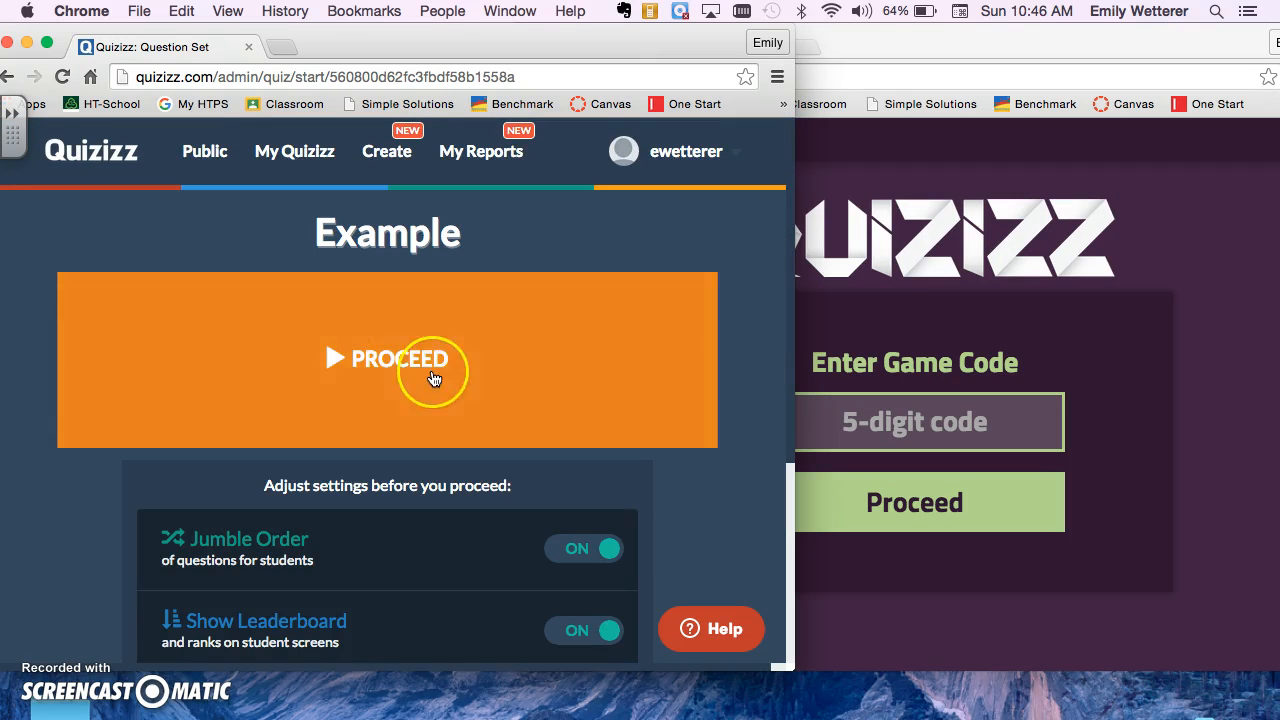
Review the game settings for question order, leaderboard, answers, question timer and memes.
scroll(433, 378, down, 2)
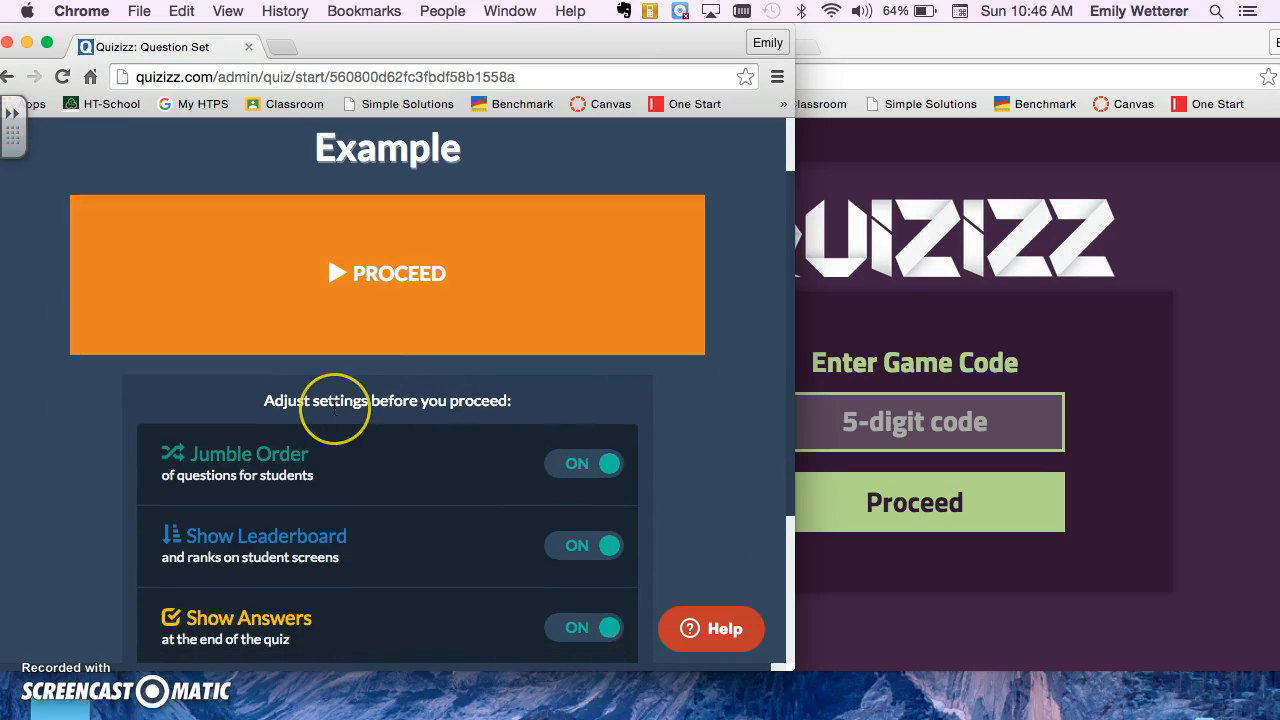
scroll(360, 540, down, 1)
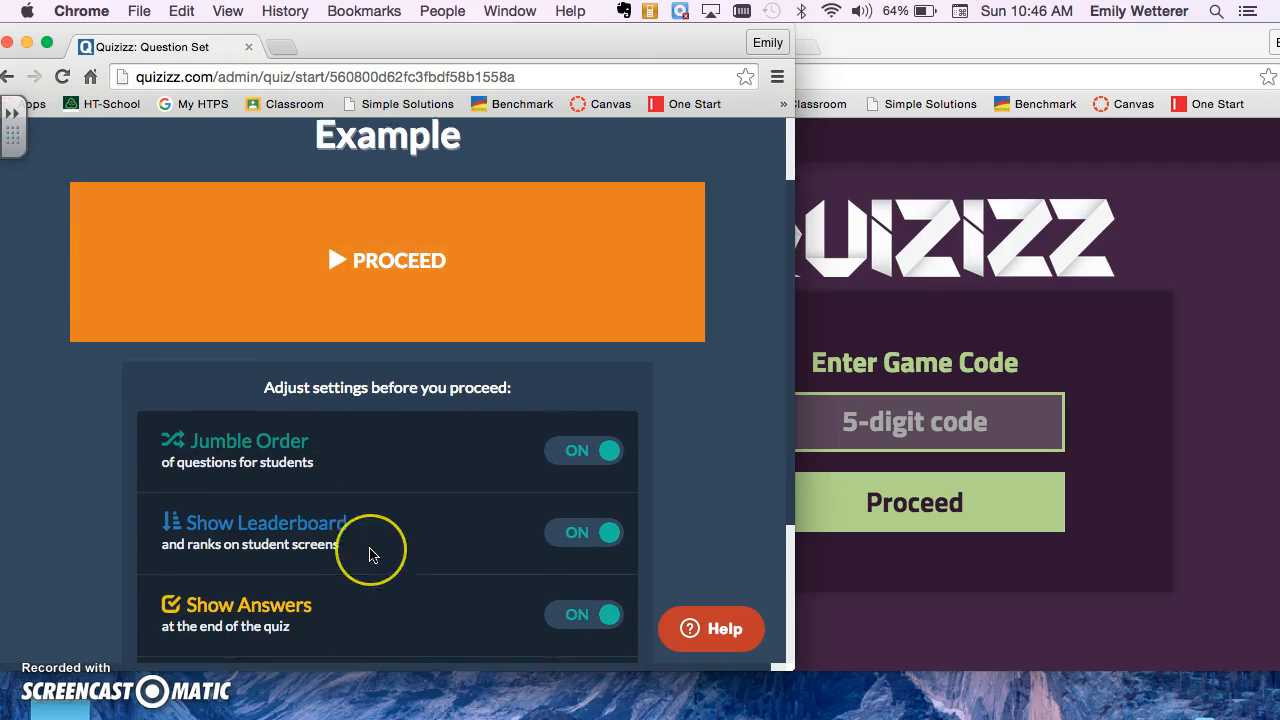
scroll(370, 555, down, 1)
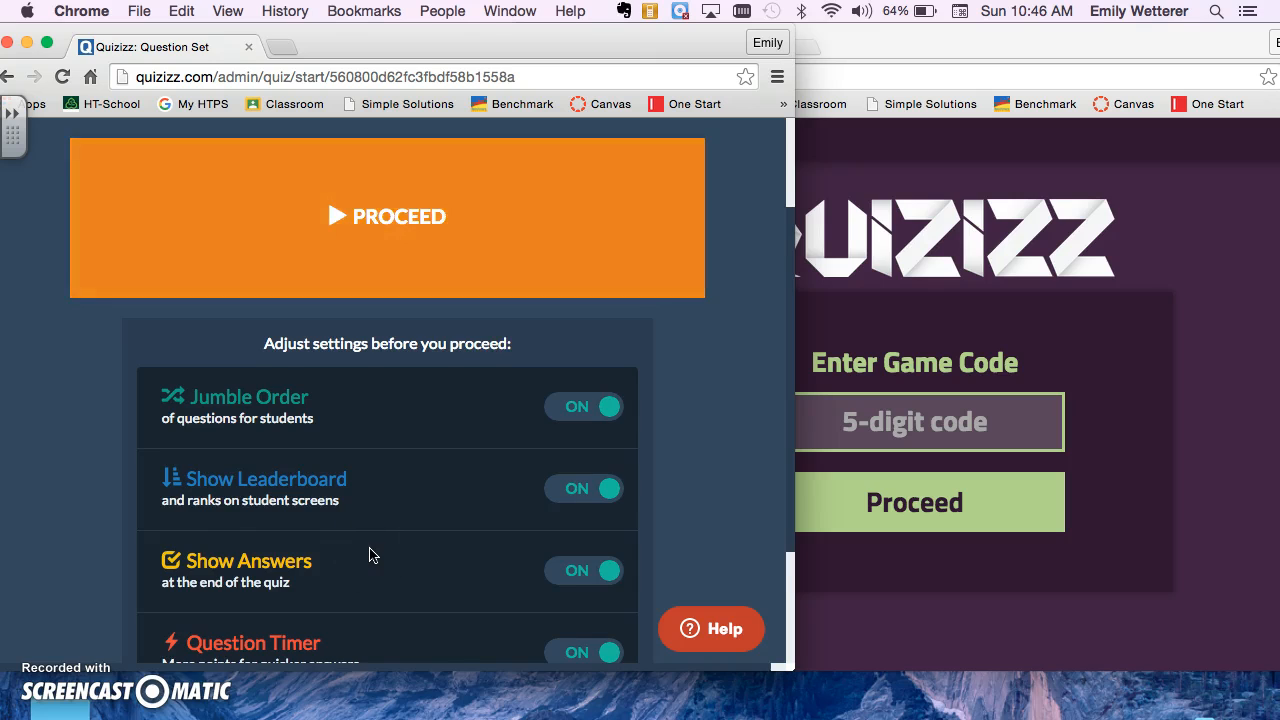
scroll(370, 555, down, 2)
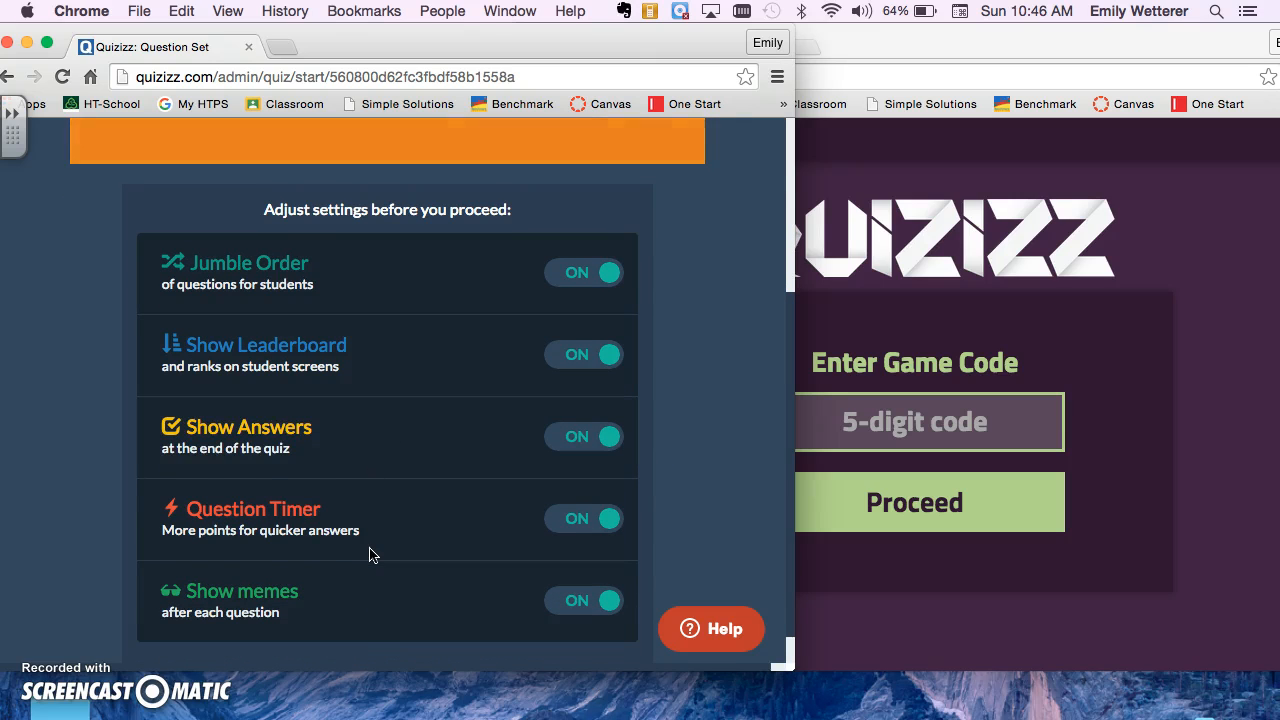
drag(239, 410, 343, 466)
click(343, 466)
scroll(341, 470, down, 2)
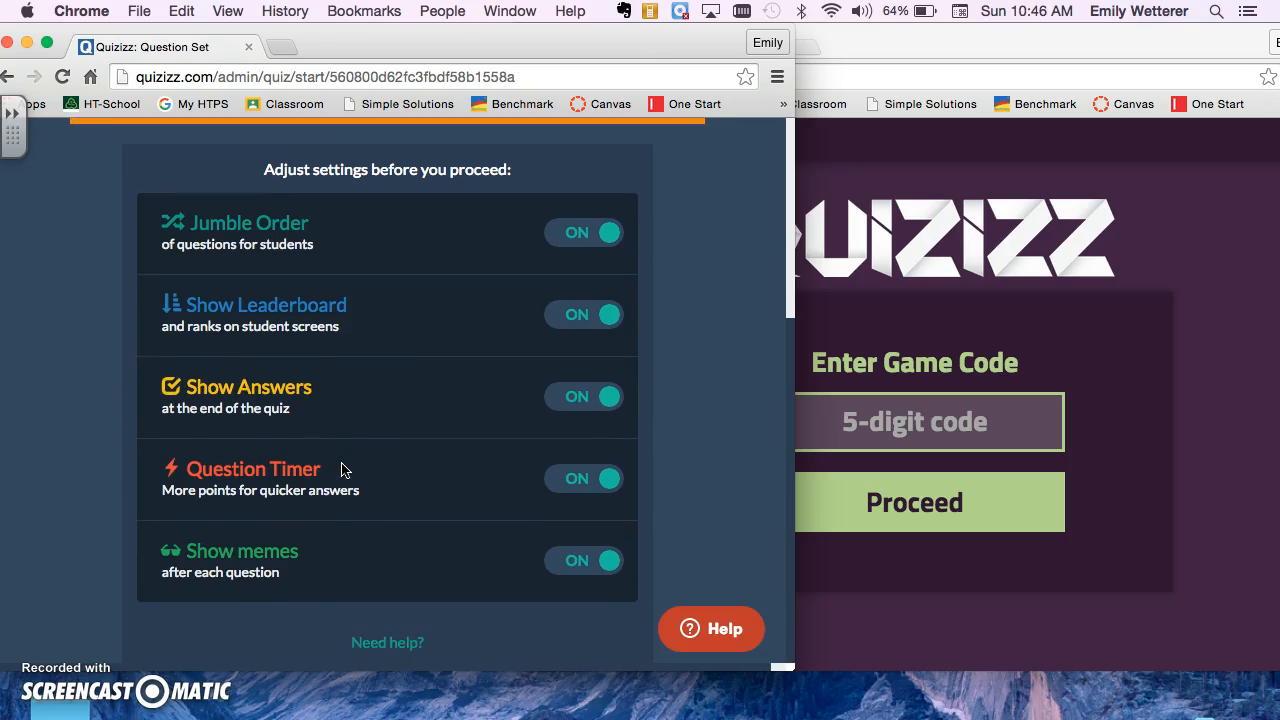
click(186, 551)
drag(194, 564, 310, 562)
click(312, 562)
Proceed to the Example game's lobby with the settings left on, and submit its game code on the join page in the other window.
scroll(312, 560, up, 6)
click(406, 343)
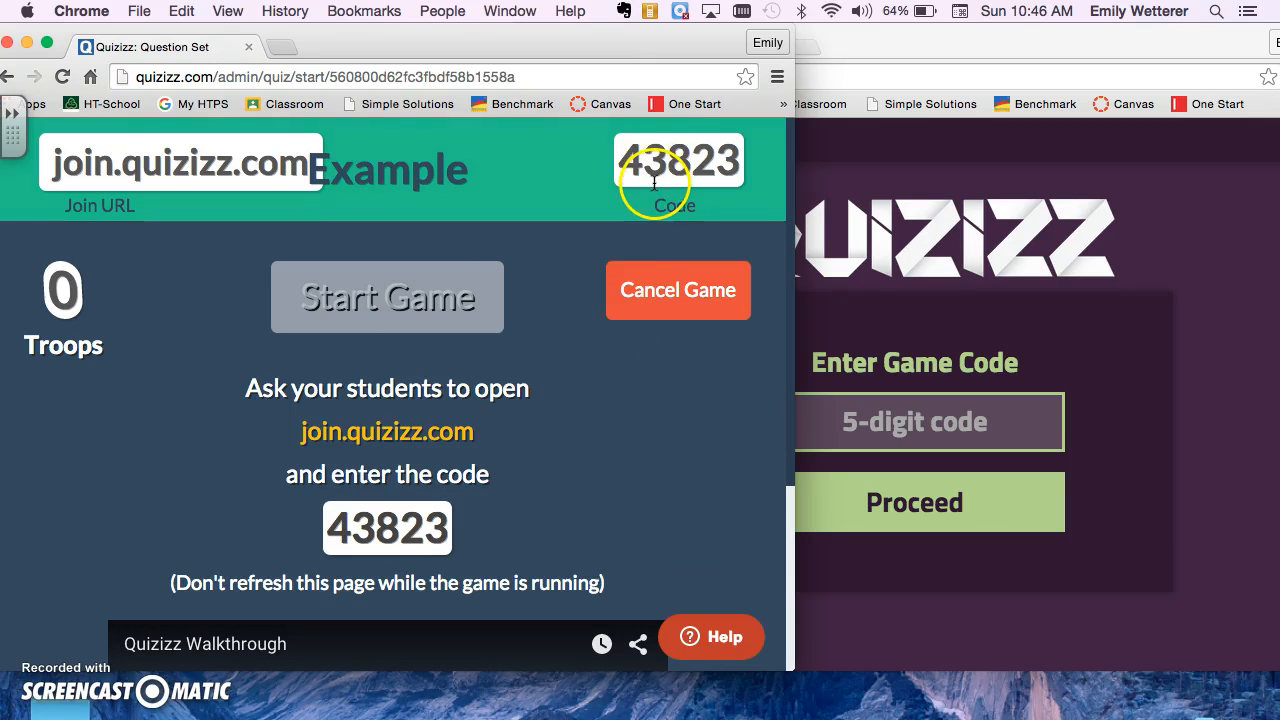
click(851, 423)
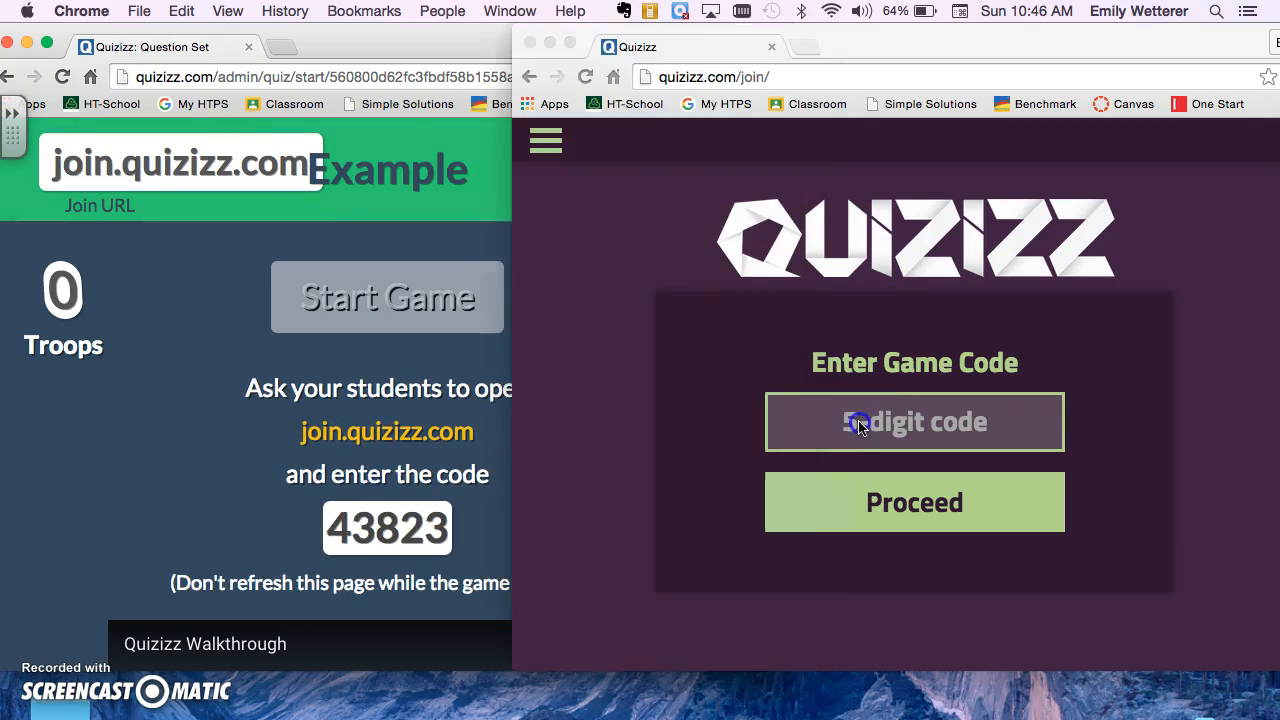
click(889, 422)
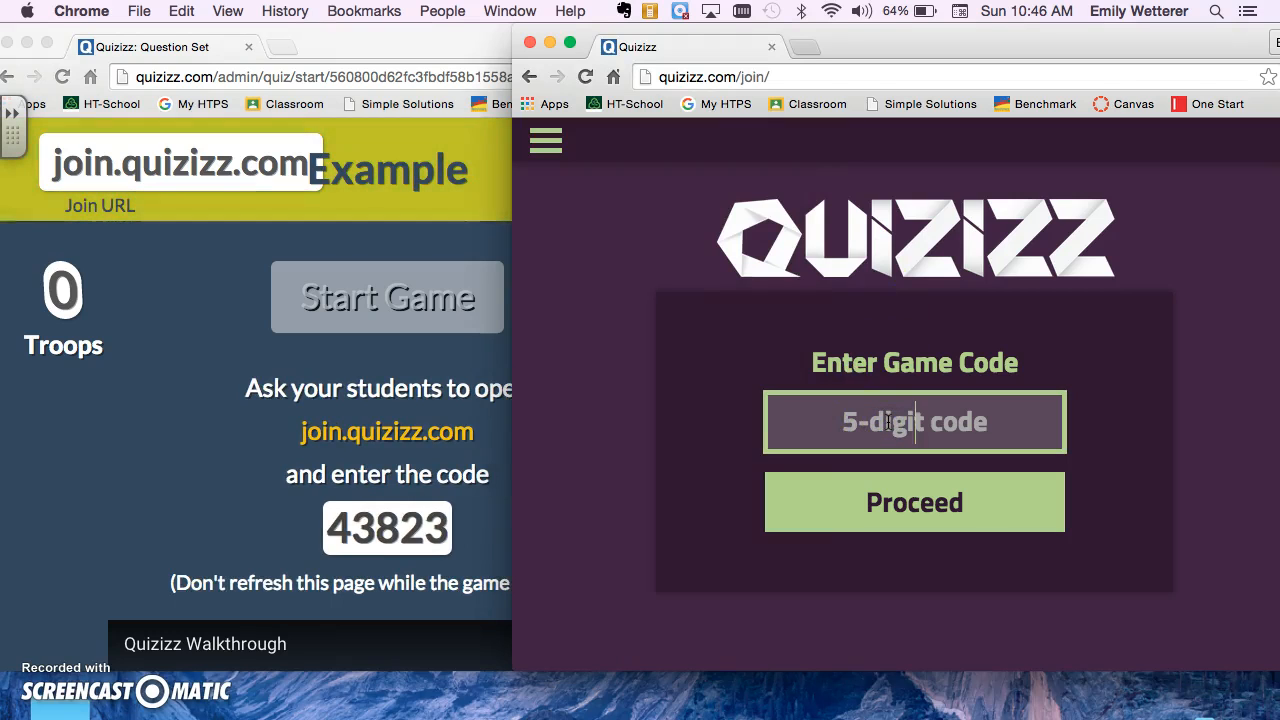
text(43823)
click(940, 498)
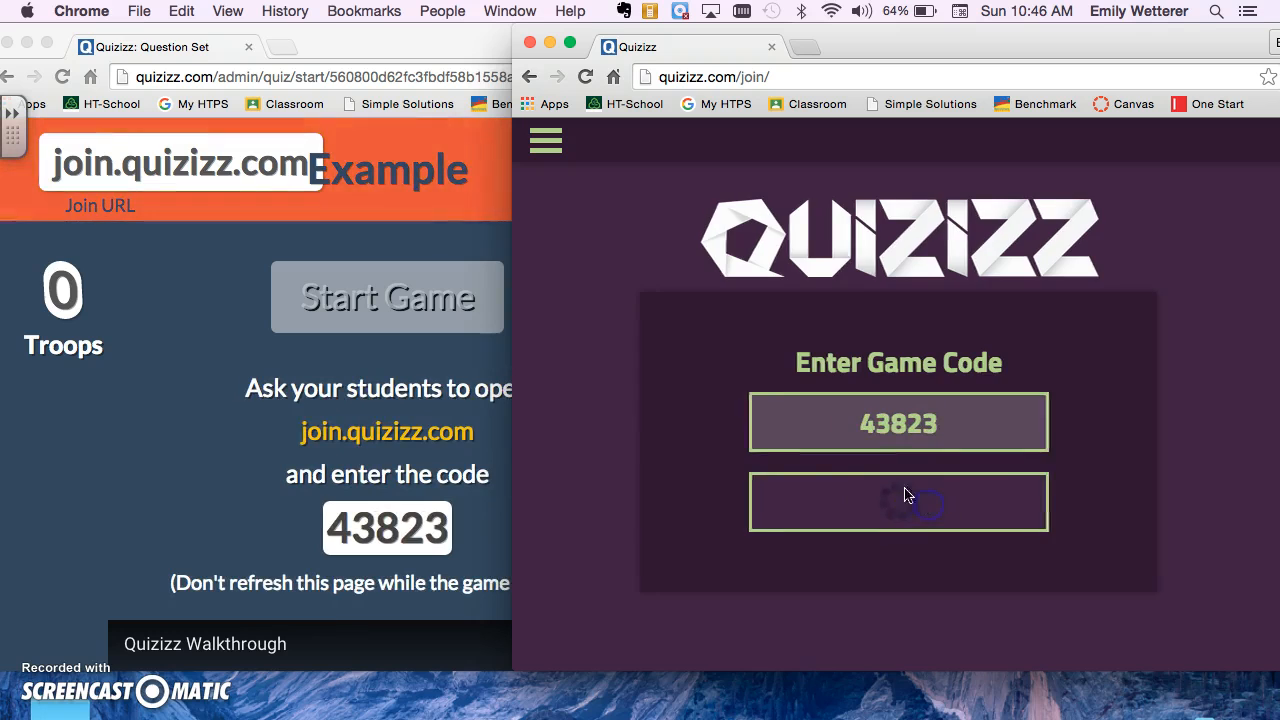
Enter the player's first name and join the game.
click(928, 423)
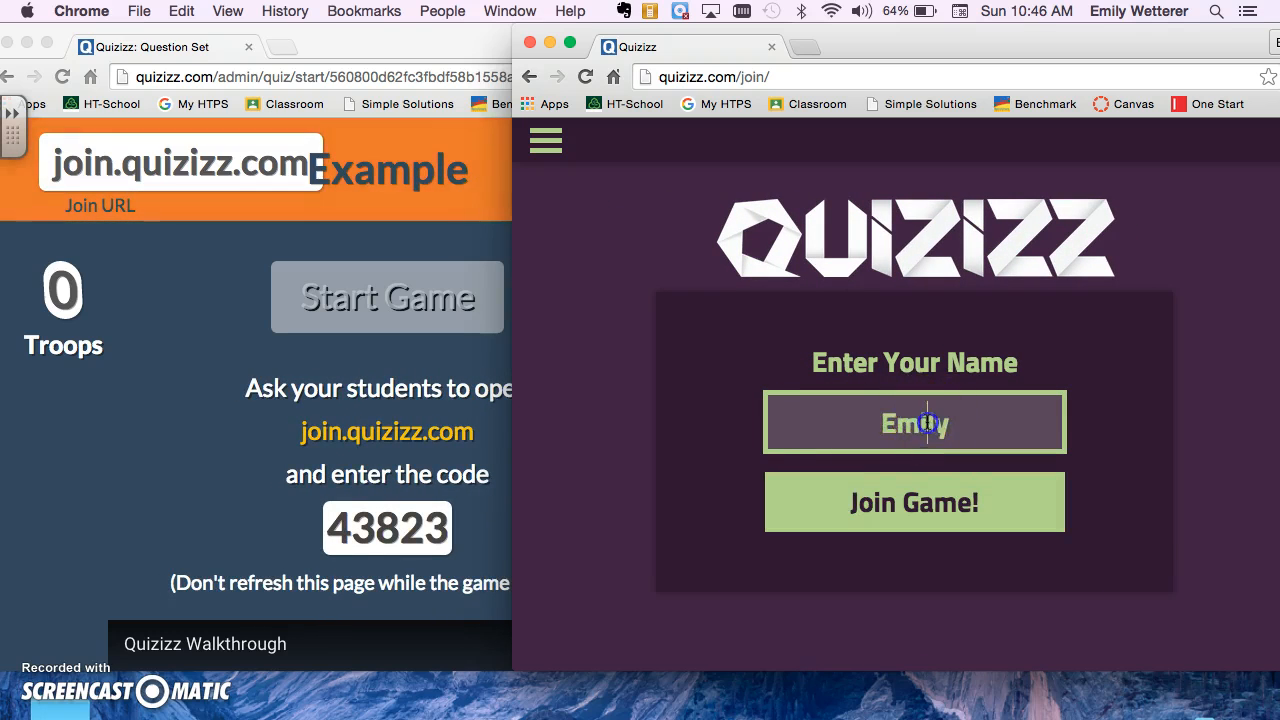
text(Emily)
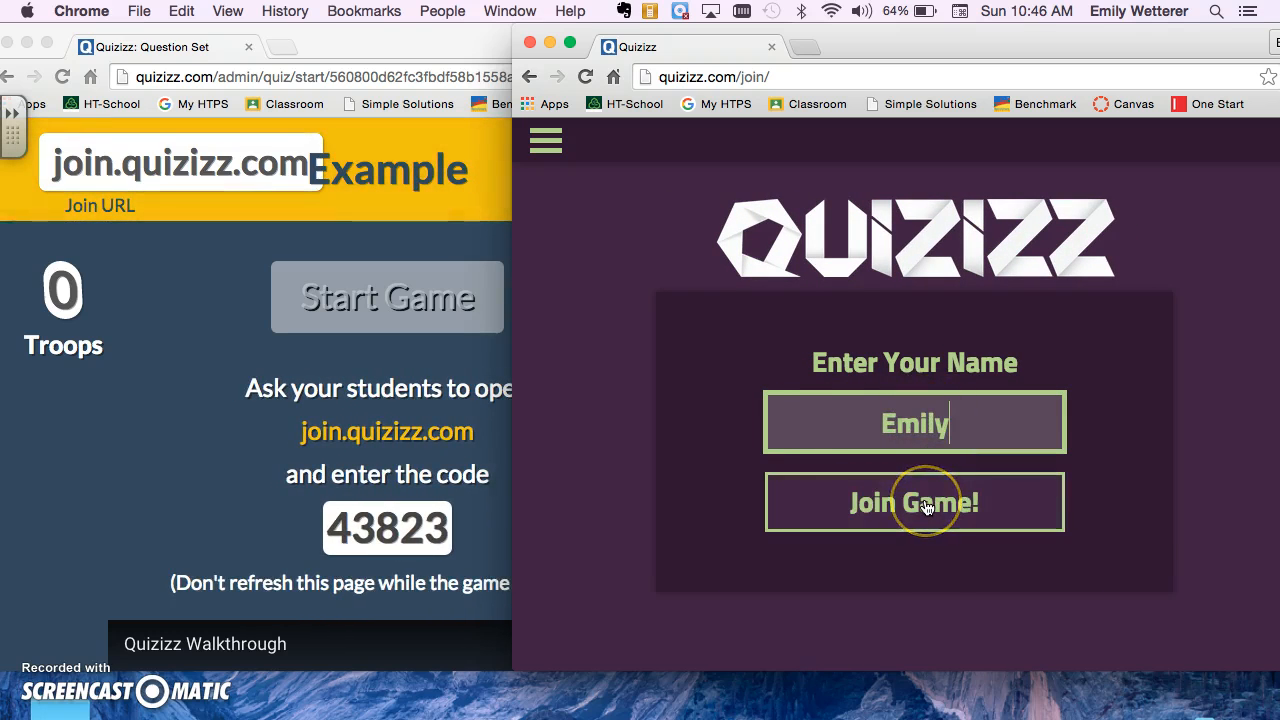
click(927, 507)
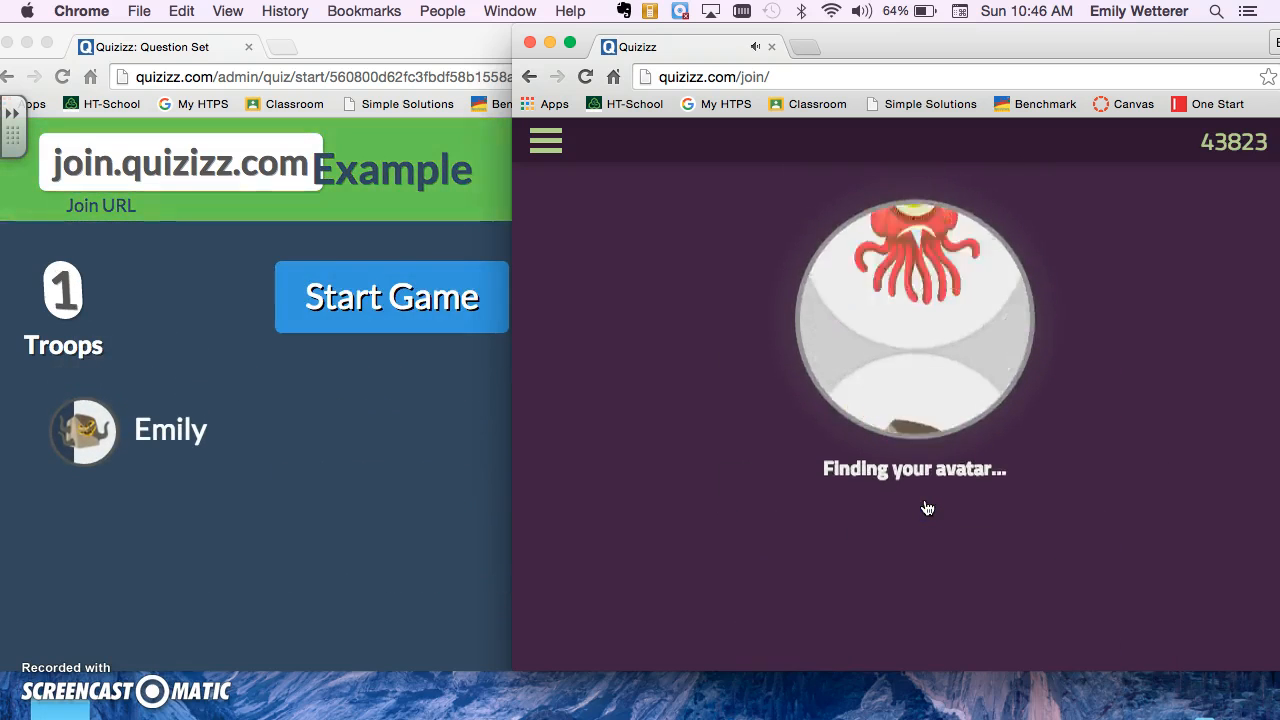
Lower the computer's sound volume by several levels.
key(XF86AudioRaiseVolume)
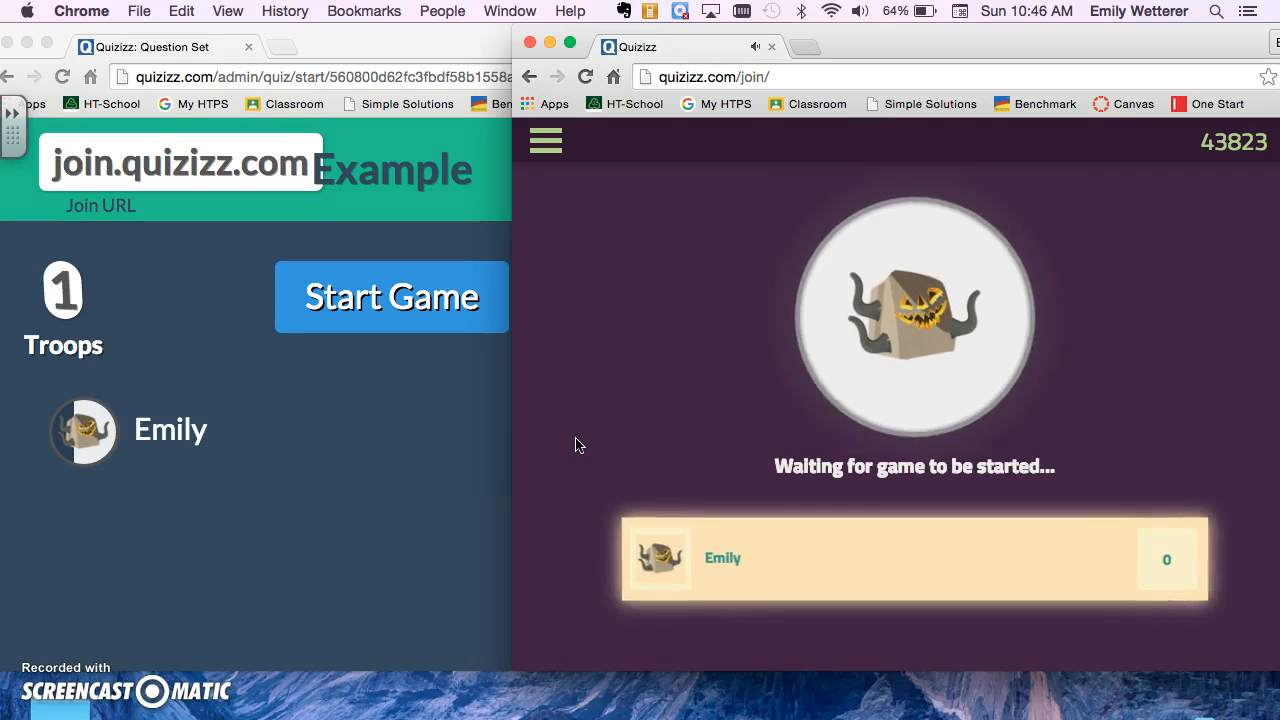
key(XF86AudioLowerVolume)
key(XF86AudioLowerVolume)
key(XF86AudioLowerVolume)
key(XF86AudioLowerVolume)
key(XF86AudioLowerVolume)
Return to the host window and start the Example game.
click(460, 441)
click(408, 429)
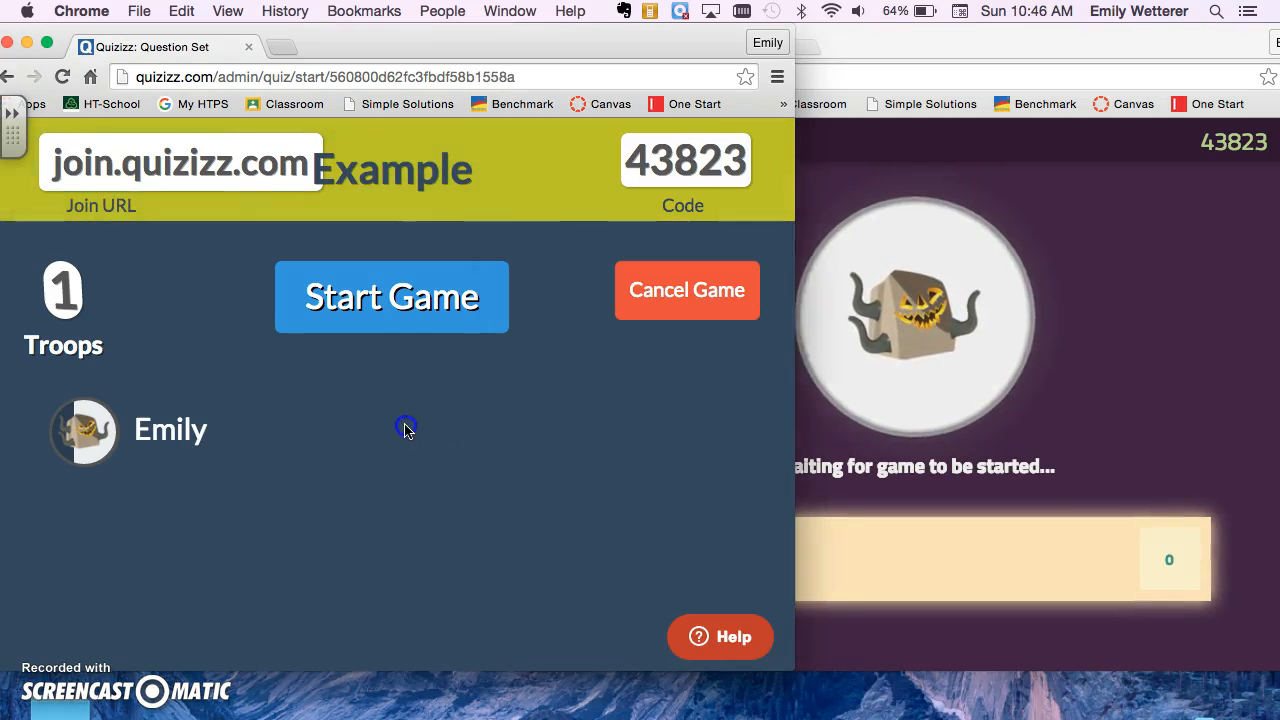
click(400, 315)
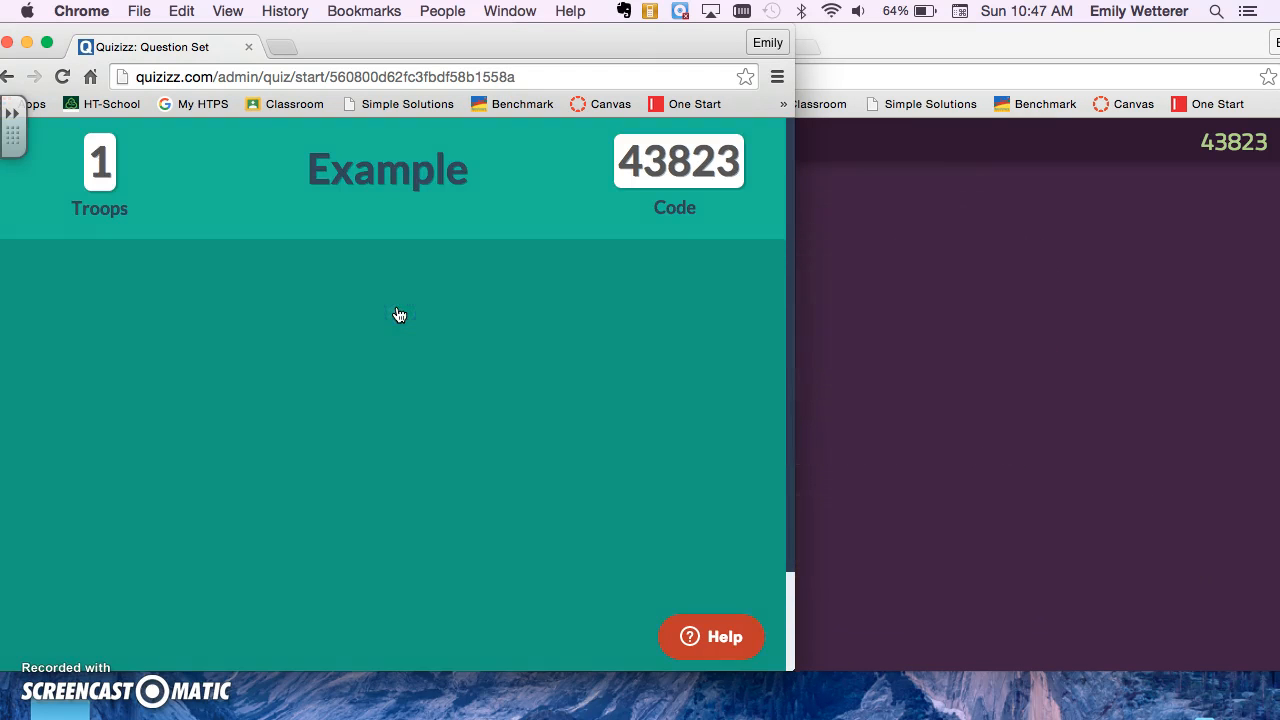
Bring the player window forward, narrow it and reposition it beside the host window.
click(951, 394)
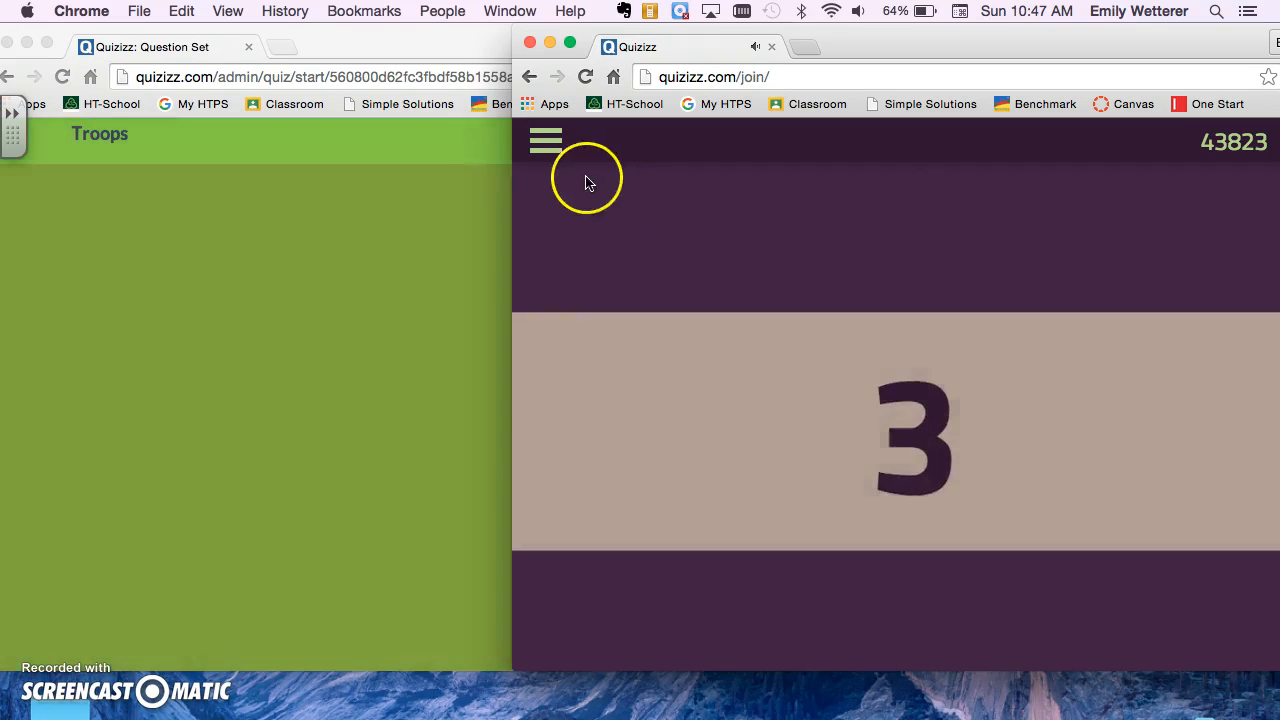
click(400, 48)
click(957, 424)
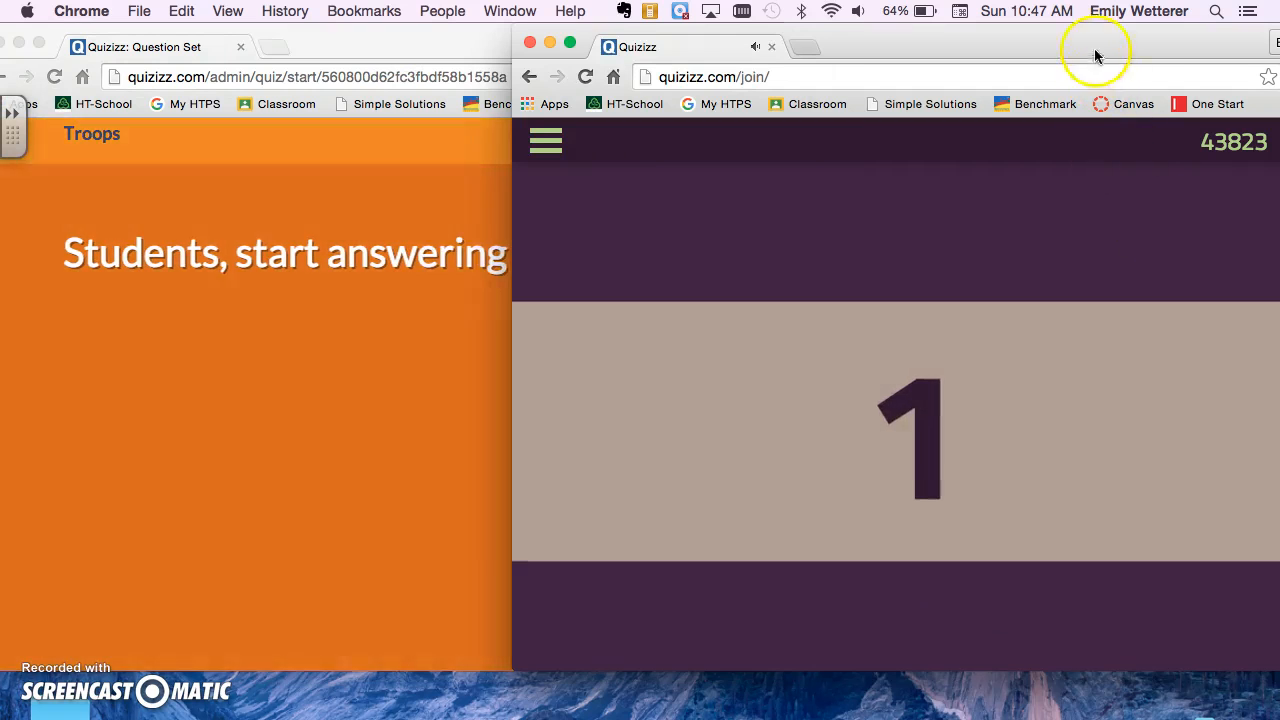
drag(1094, 49, 1002, 49)
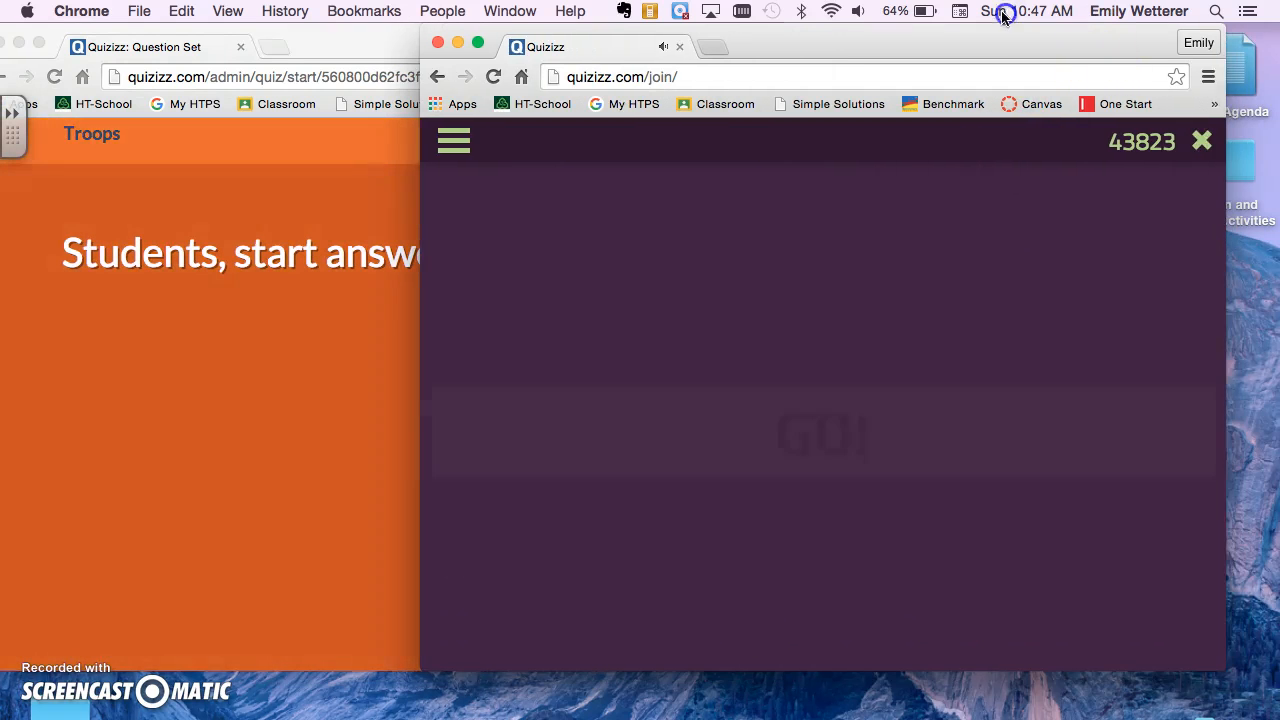
drag(1224, 657, 1137, 663)
drag(922, 38, 1100, 38)
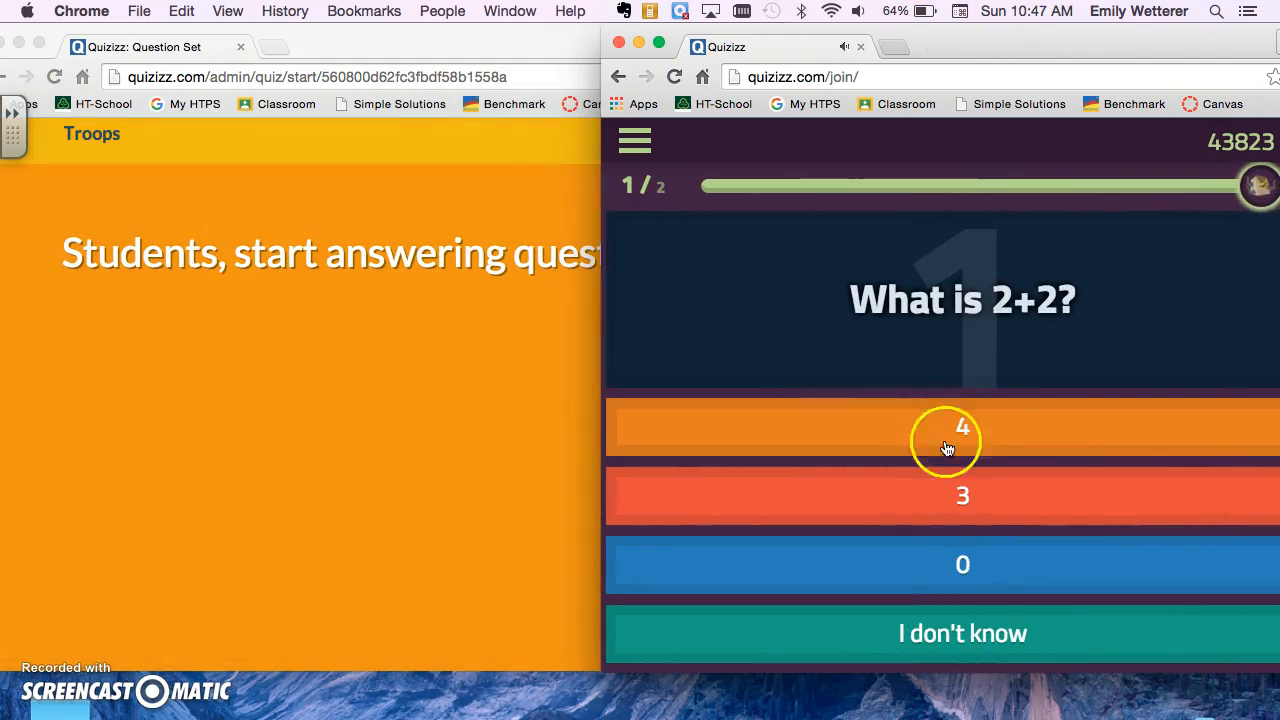
Answer "What is 2+2?" with 4, check the host window's live results, and answer "What is a noun?" with "describing word".
click(961, 426)
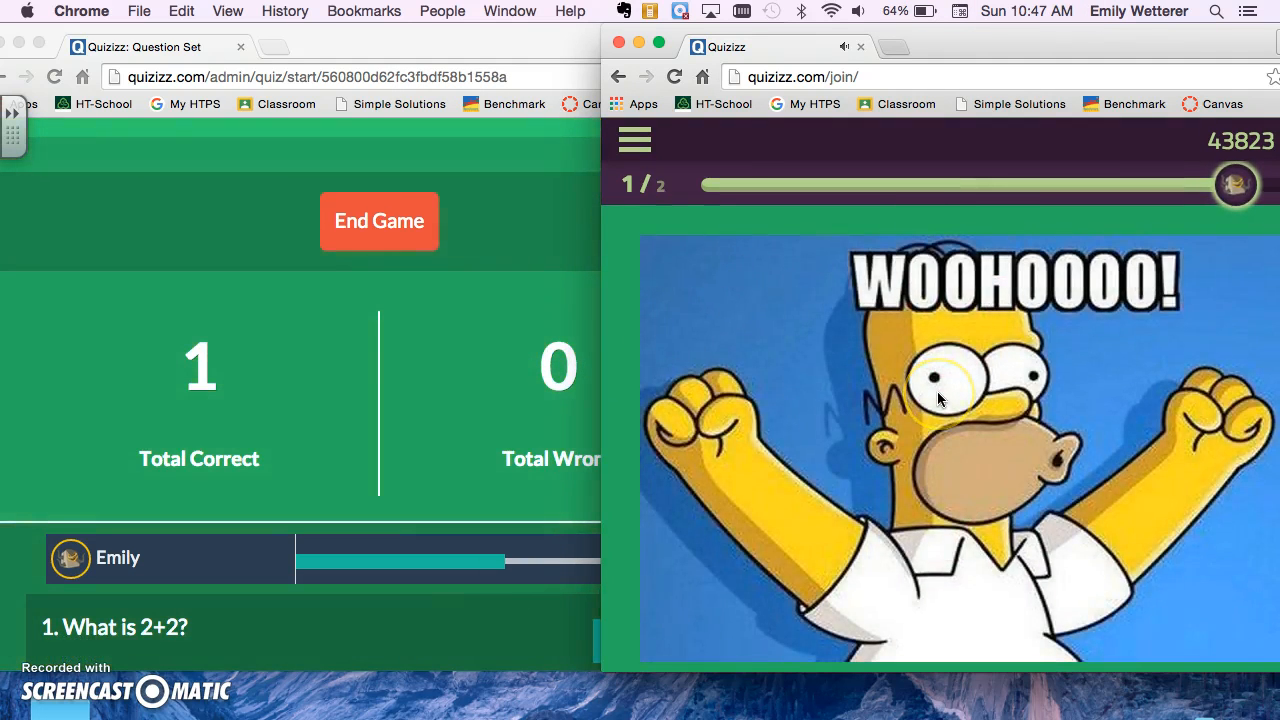
click(483, 432)
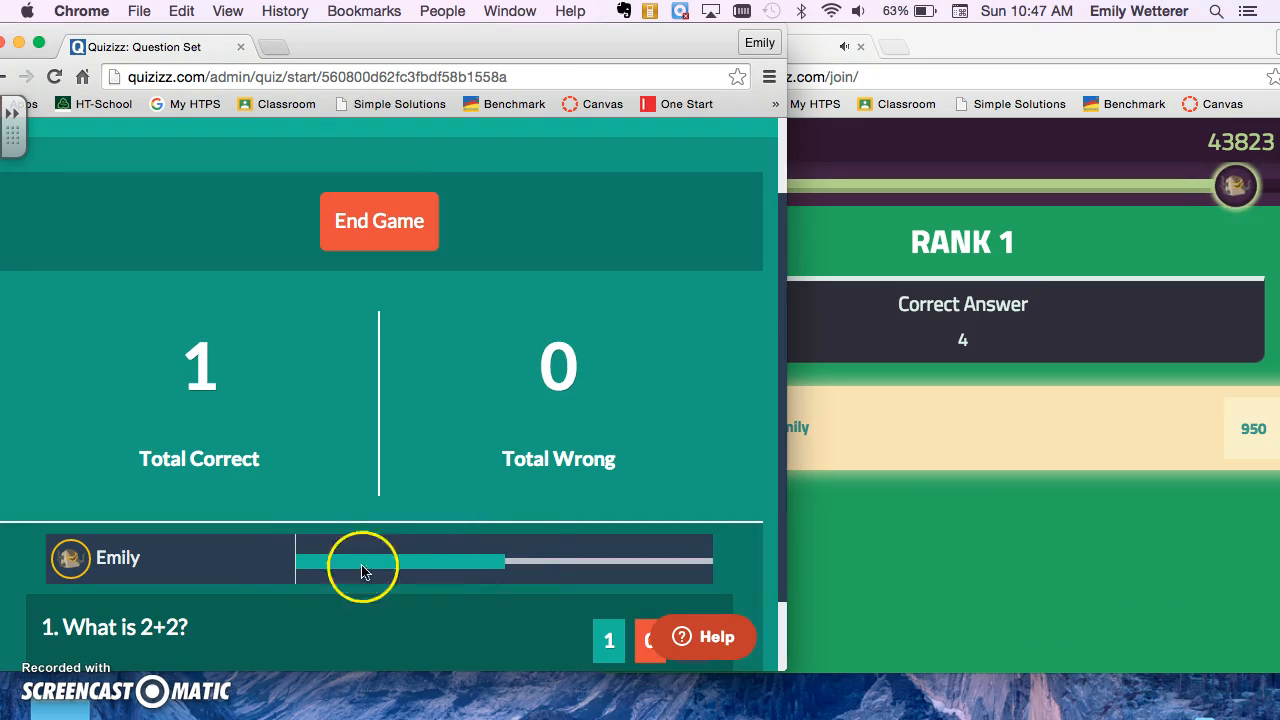
click(940, 518)
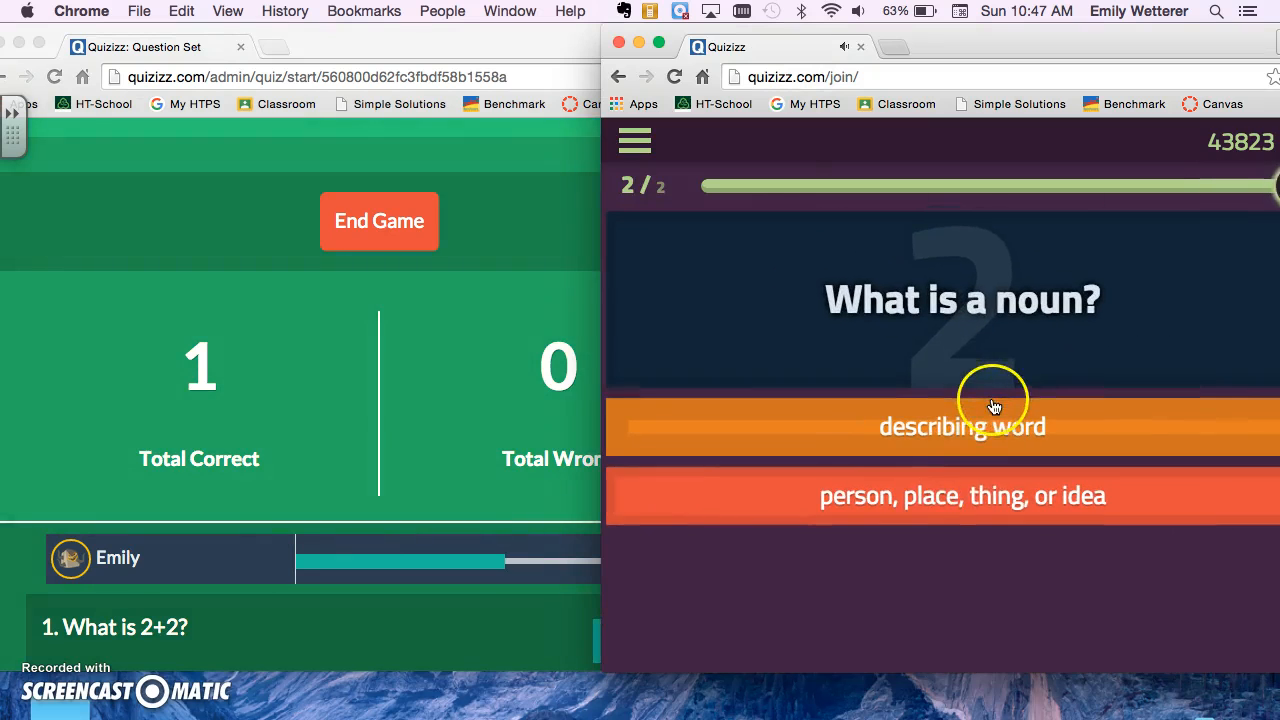
click(951, 432)
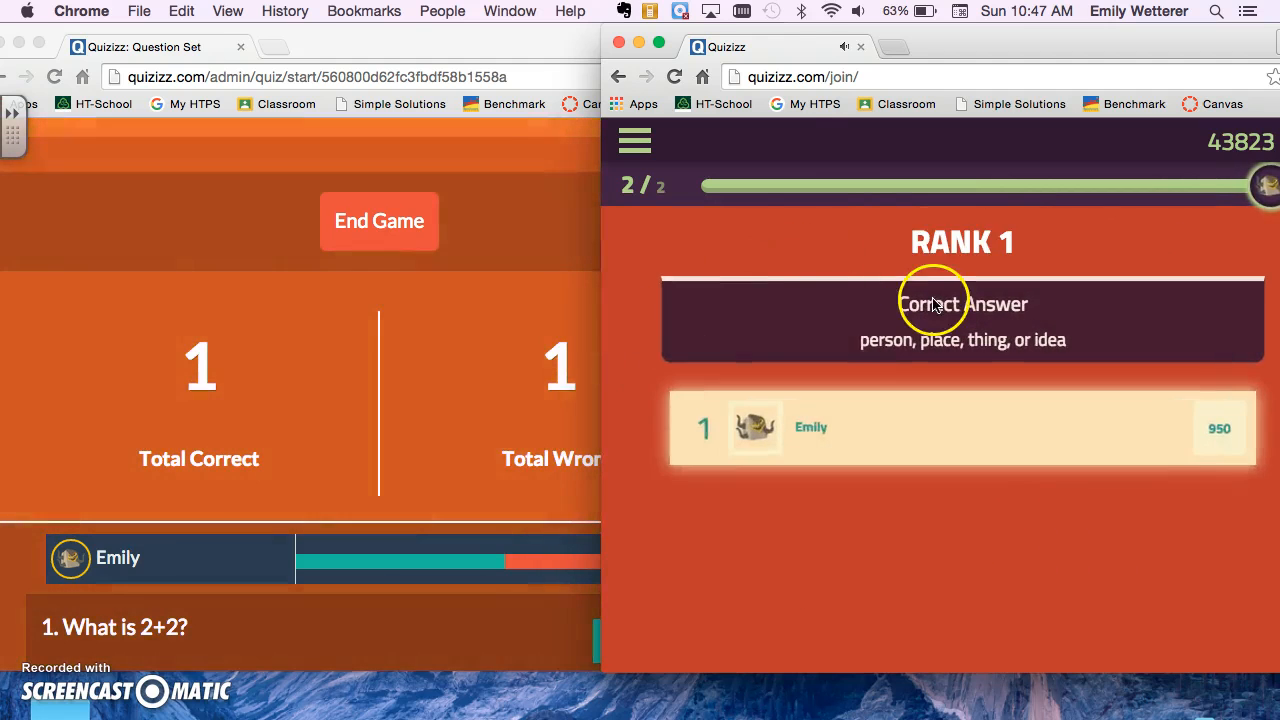
Look over the final score table in the host window and save the game's data as a download.
click(497, 425)
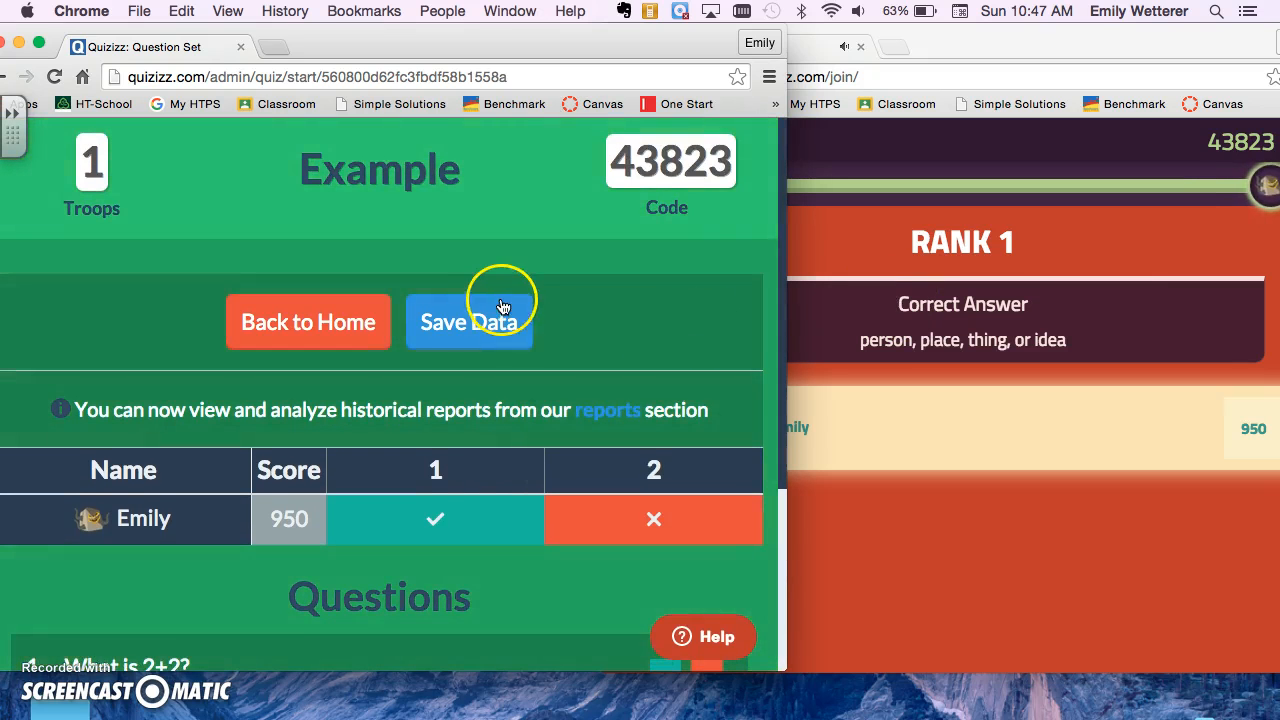
scroll(234, 497, down, 1)
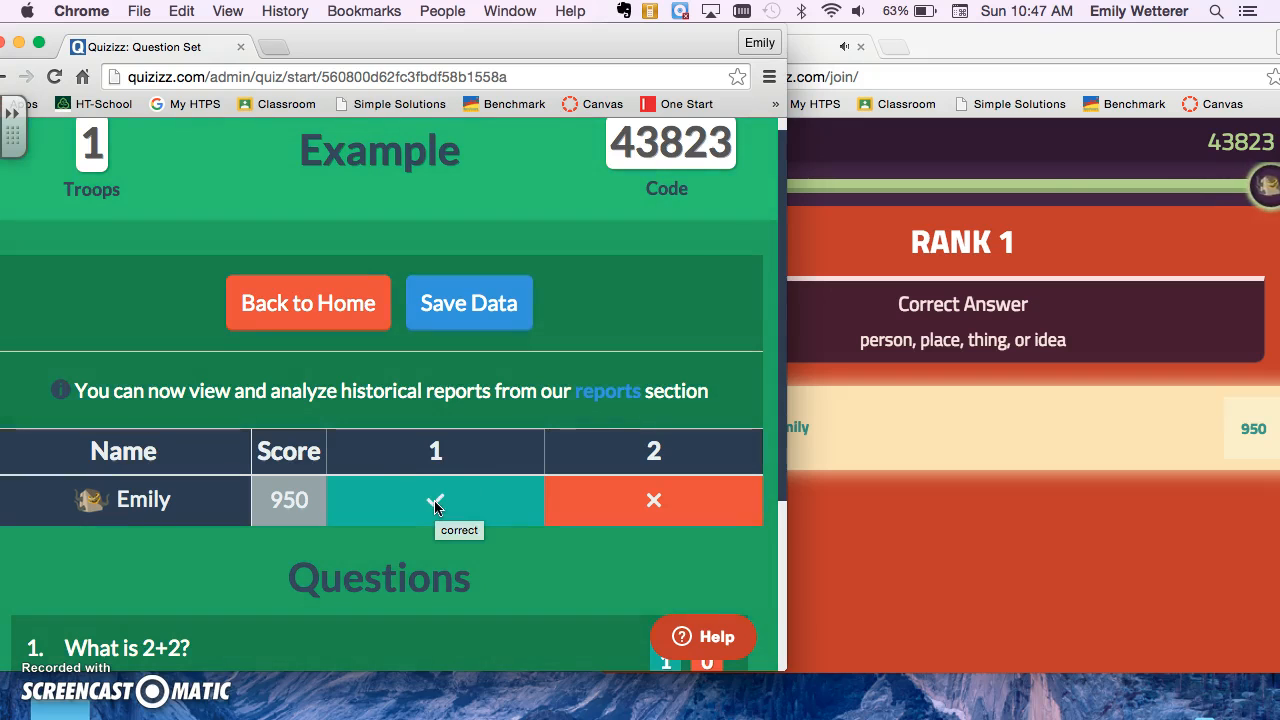
scroll(434, 503, up, 1)
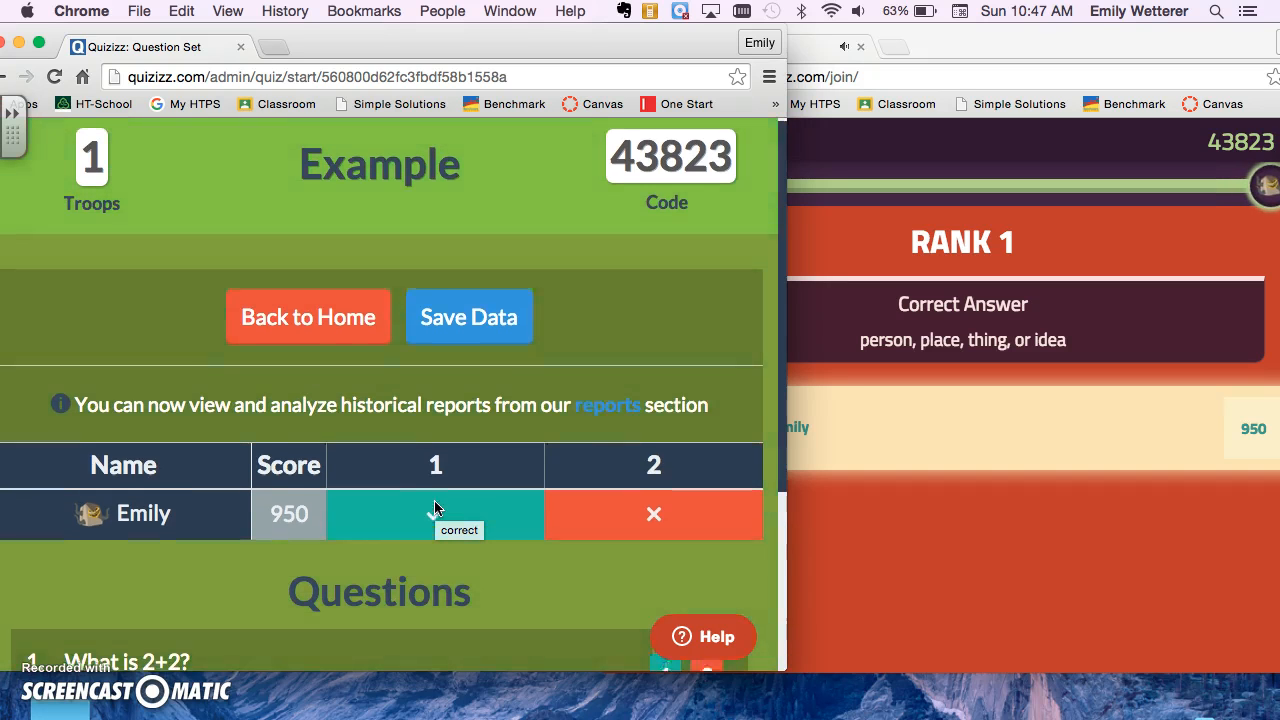
click(466, 330)
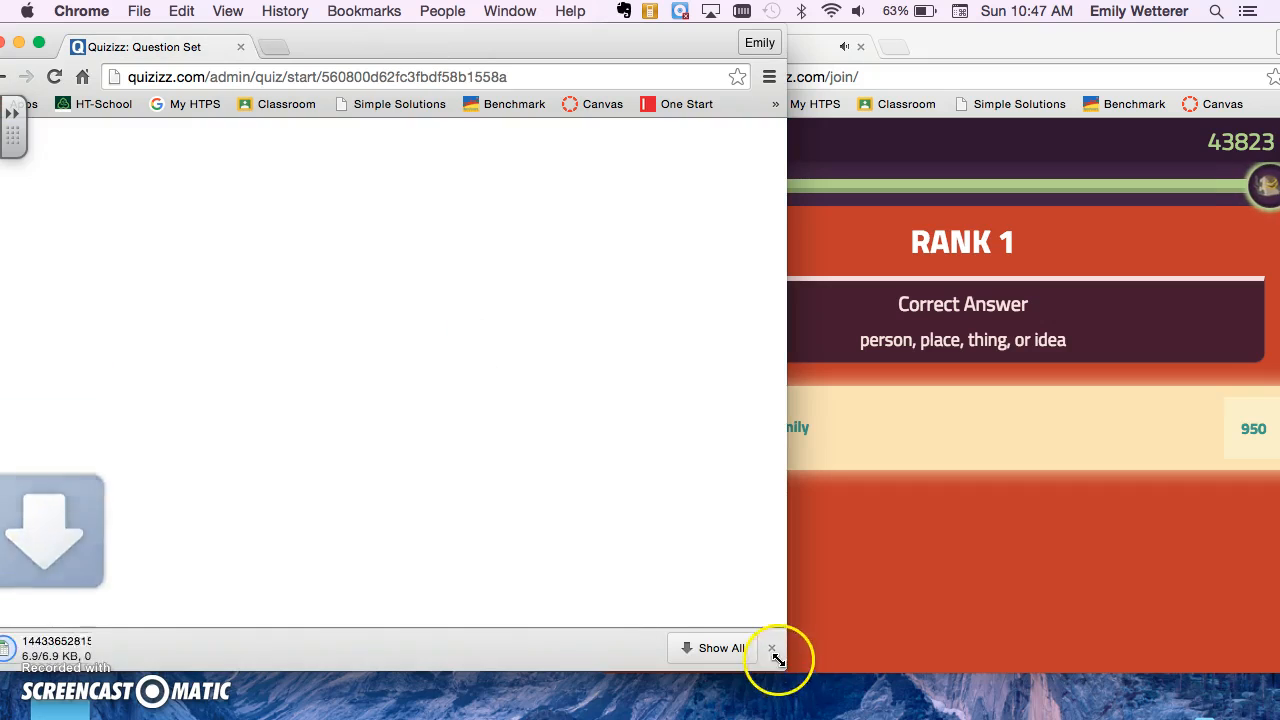
Enlarge the host window, close the player window and move the host window toward the middle of the screen.
drag(775, 662, 1017, 674)
click(1063, 329)
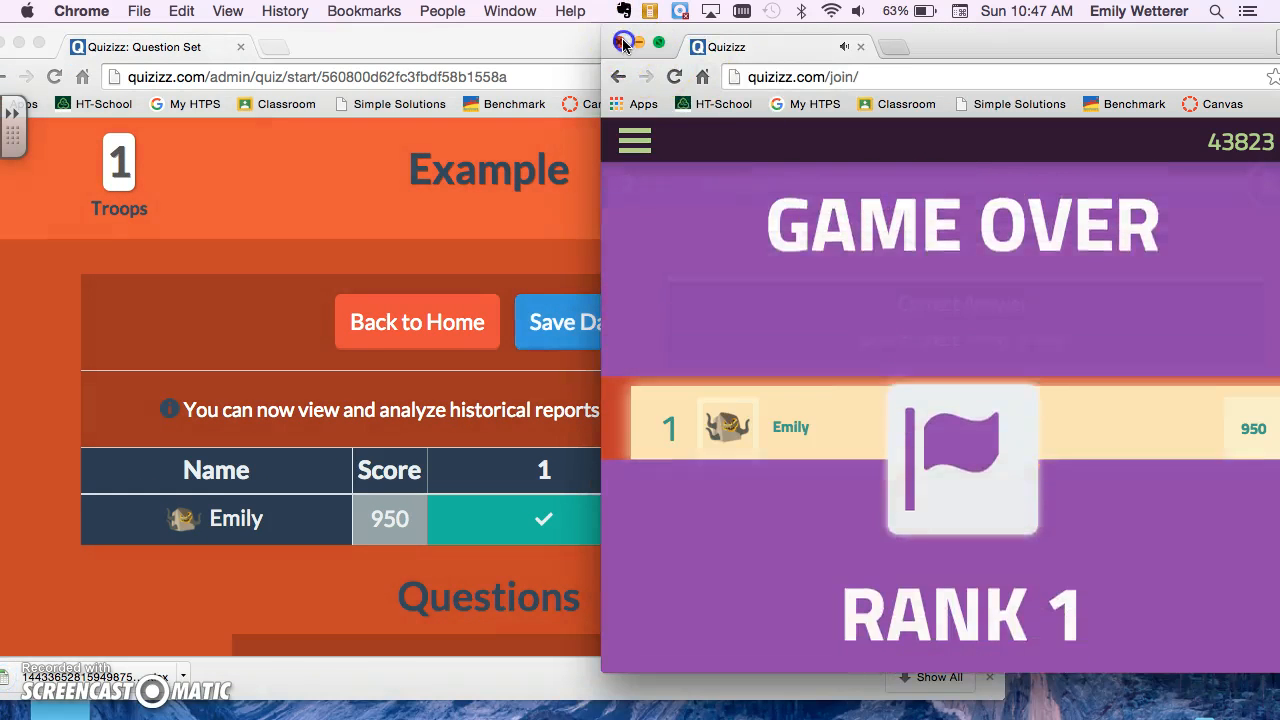
click(623, 42)
drag(593, 45, 688, 46)
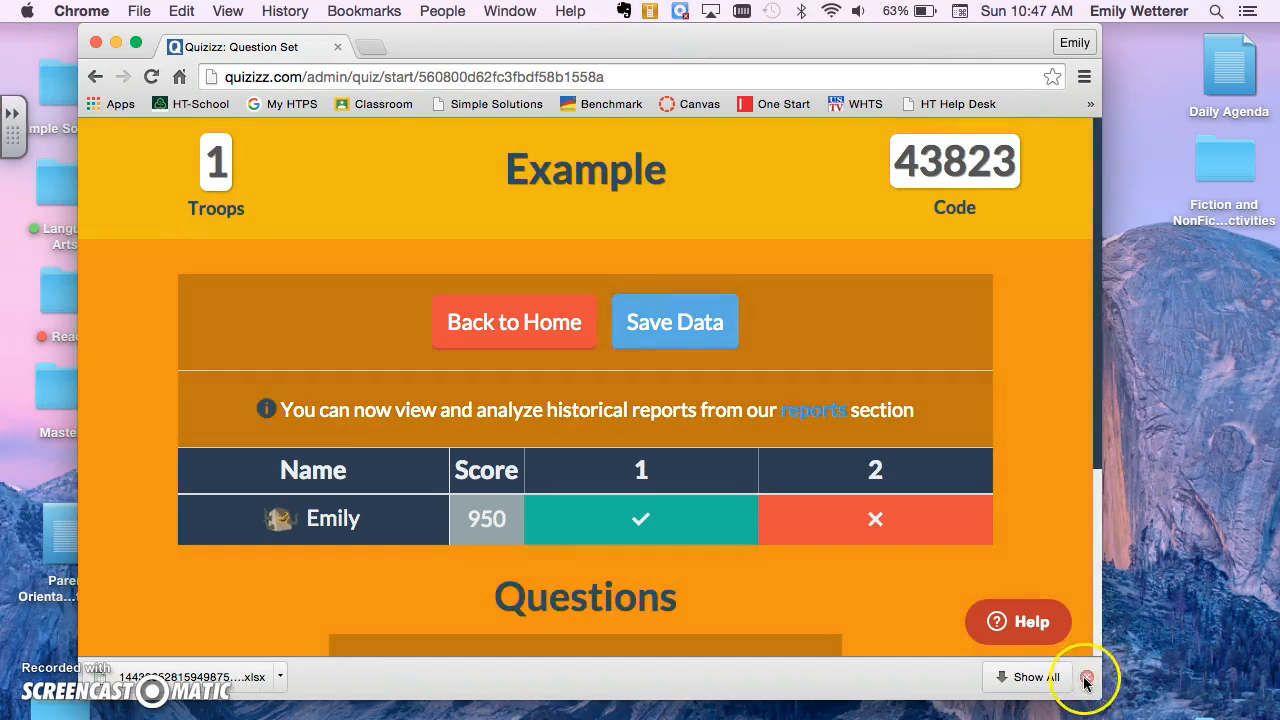
Enlarge the host window slightly and open the downloaded results spreadsheet in Excel.
drag(1102, 693, 1139, 706)
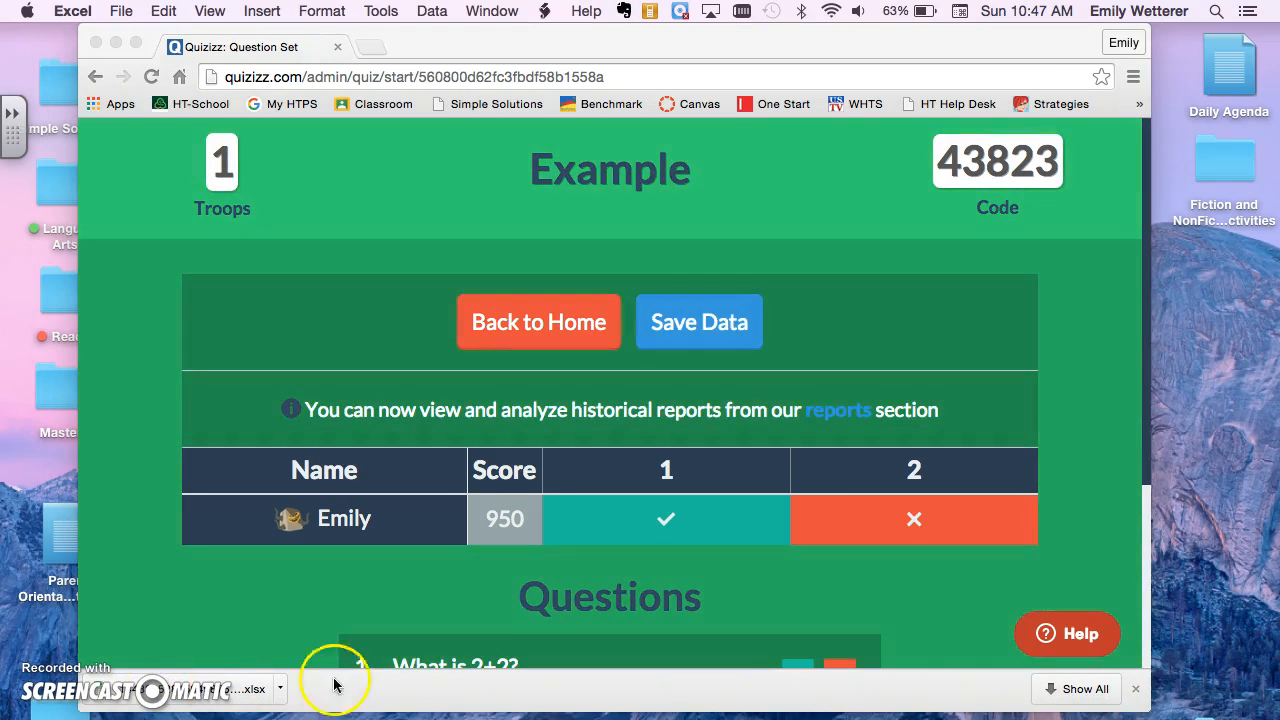
click(421, 691)
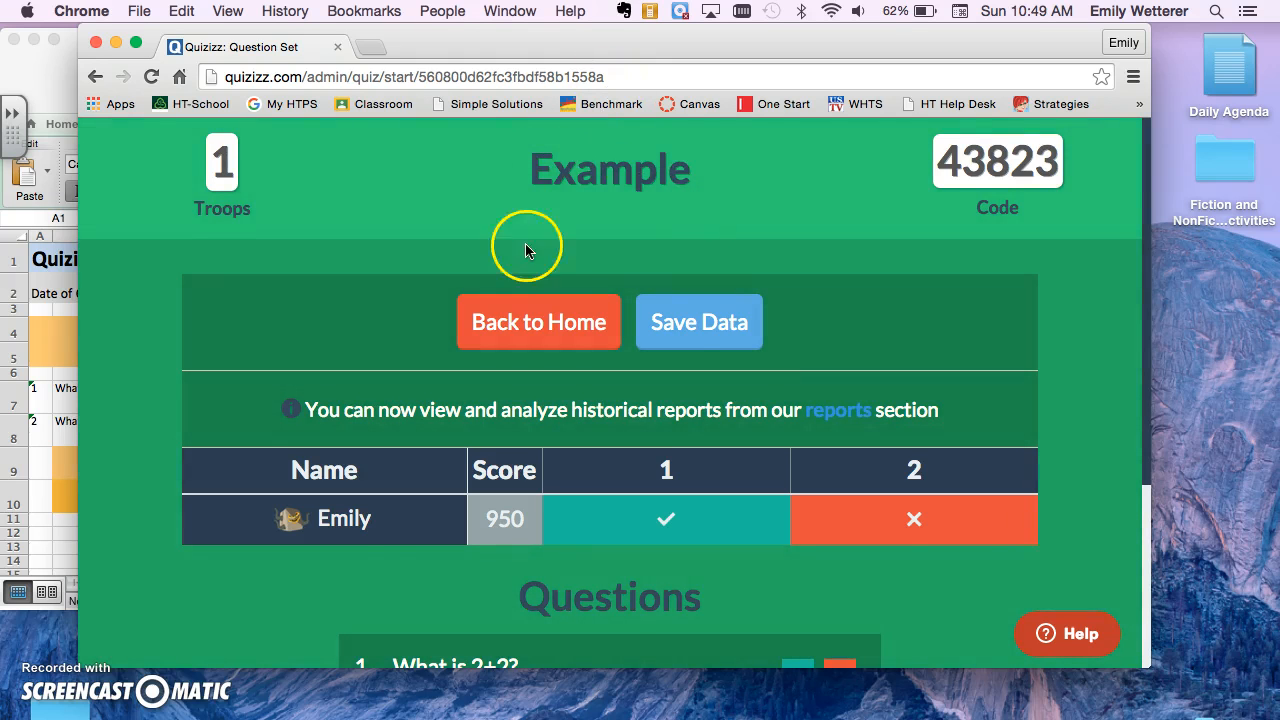
Switch to Excel, examine the questions, student column and class-level results in the downloaded report, and close the workbook.
click(62, 594)
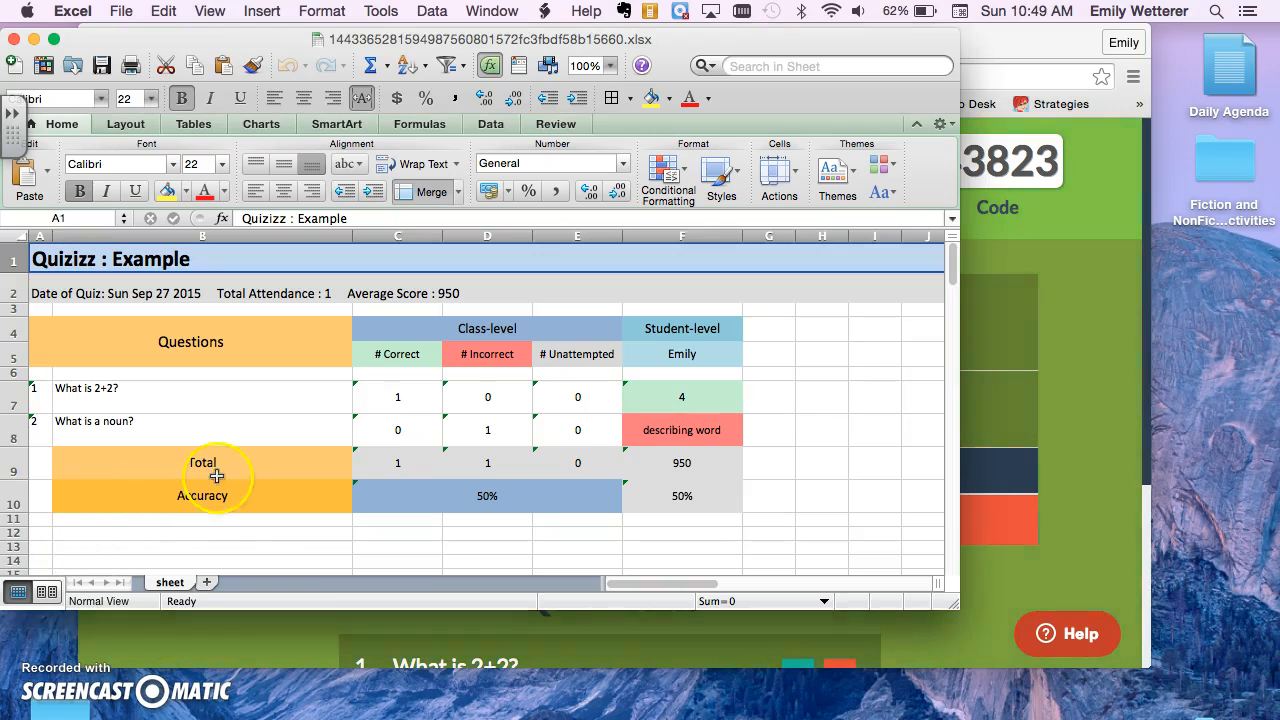
drag(92, 383, 120, 423)
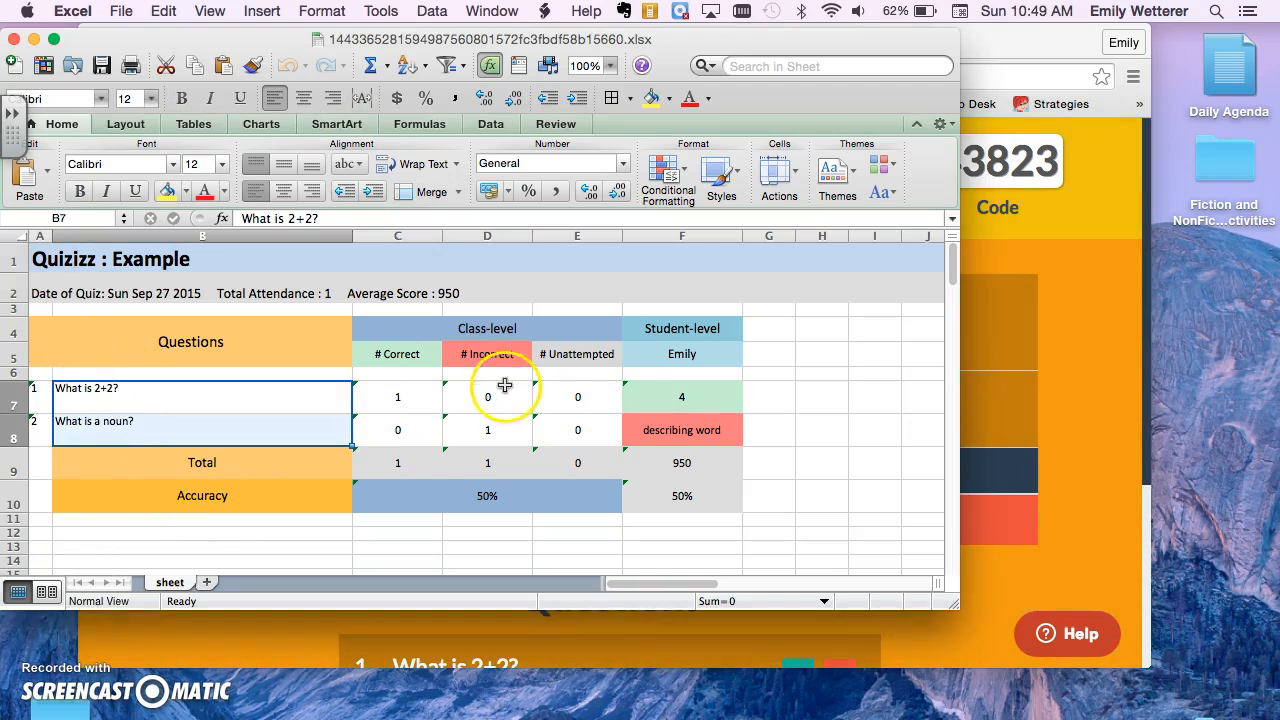
click(660, 359)
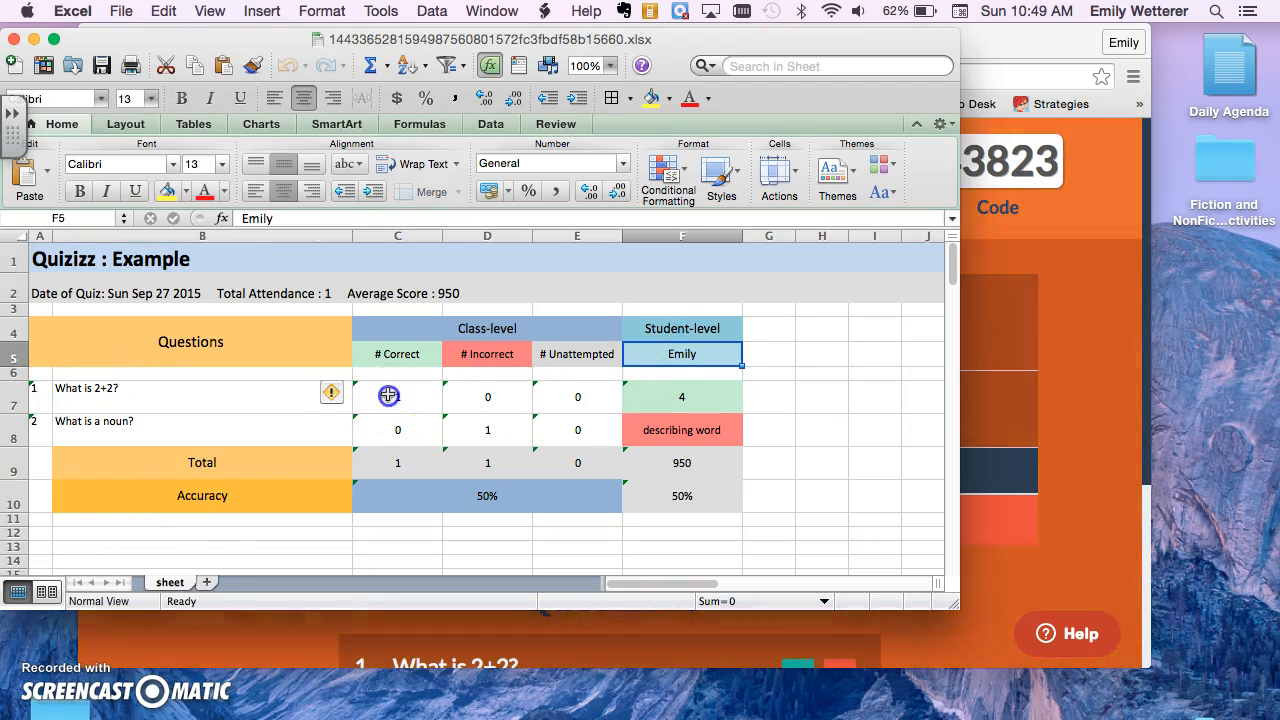
drag(389, 391, 549, 442)
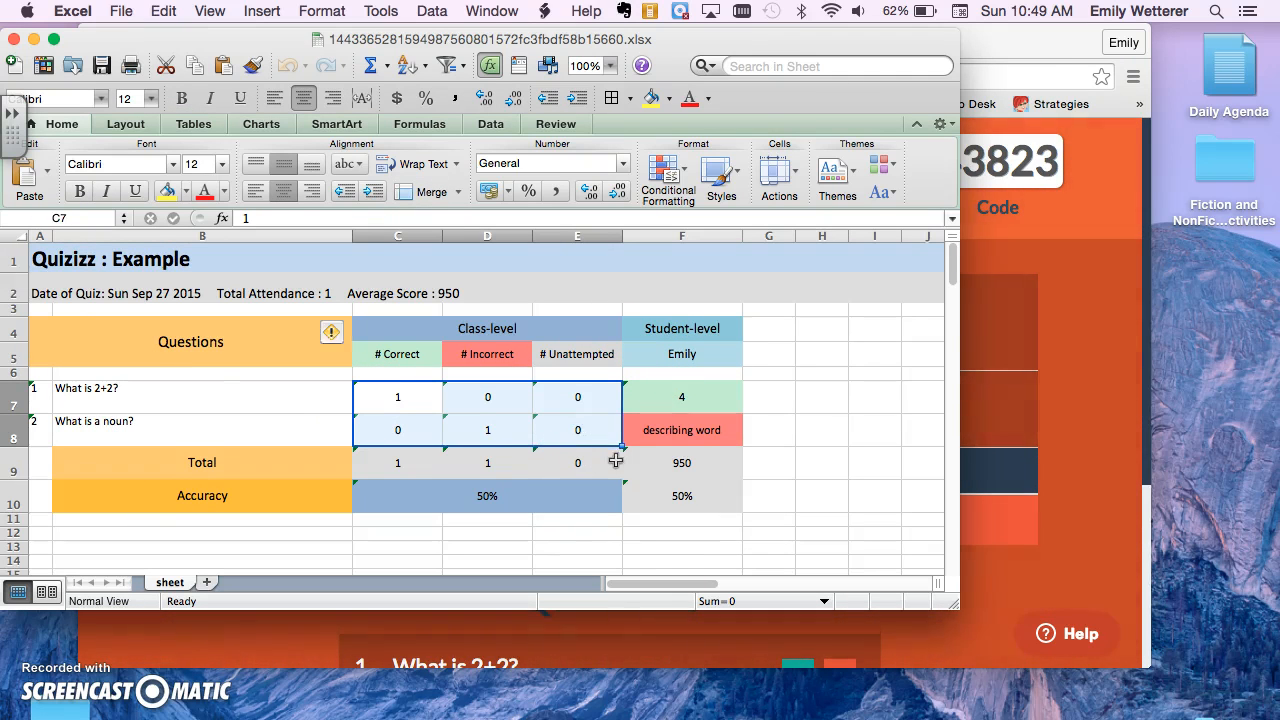
scroll(616, 461, down, 3)
click(14, 40)
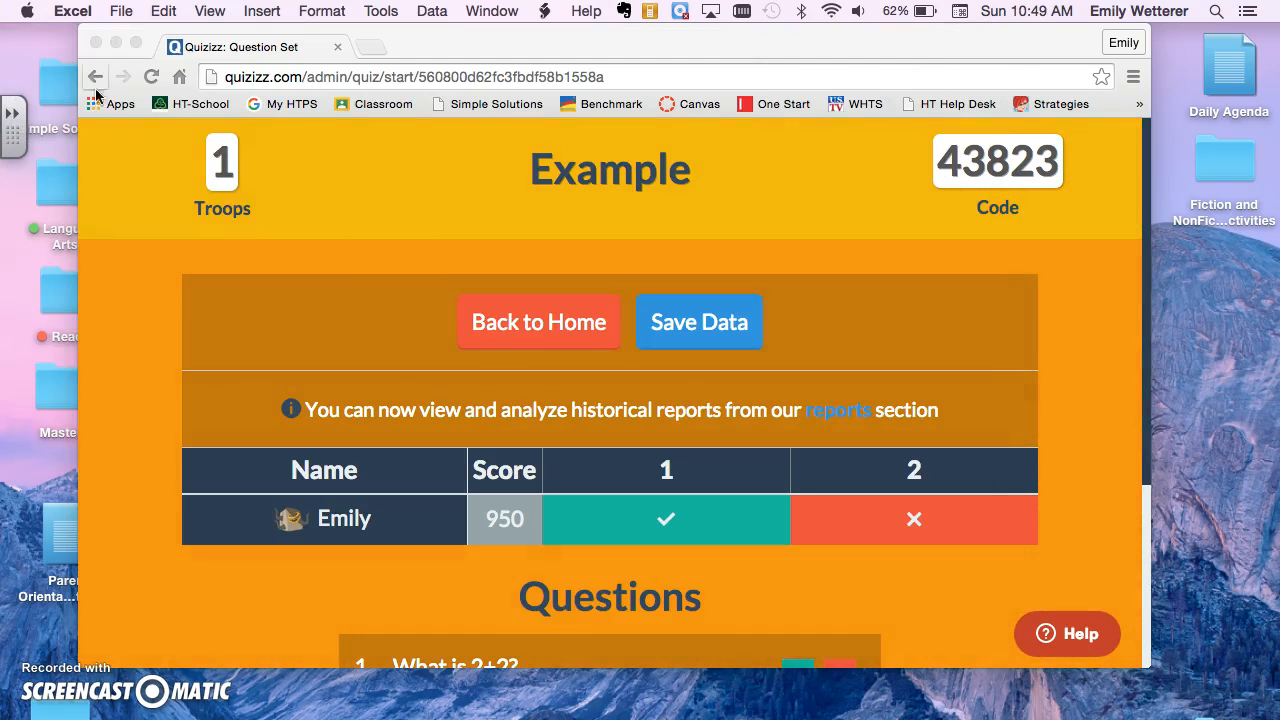
Leave the finished Example game for the reports list and open the Spelling Unit 3 report with 21 players.
click(523, 320)
click(495, 240)
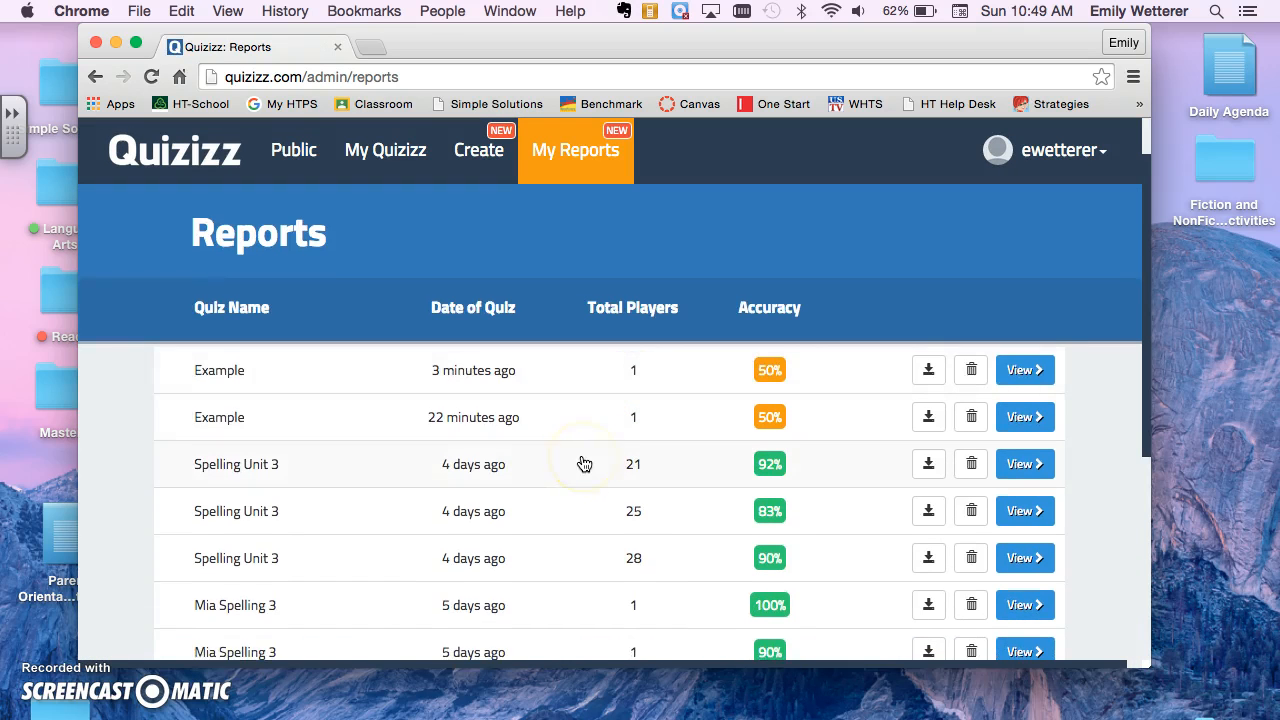
click(486, 464)
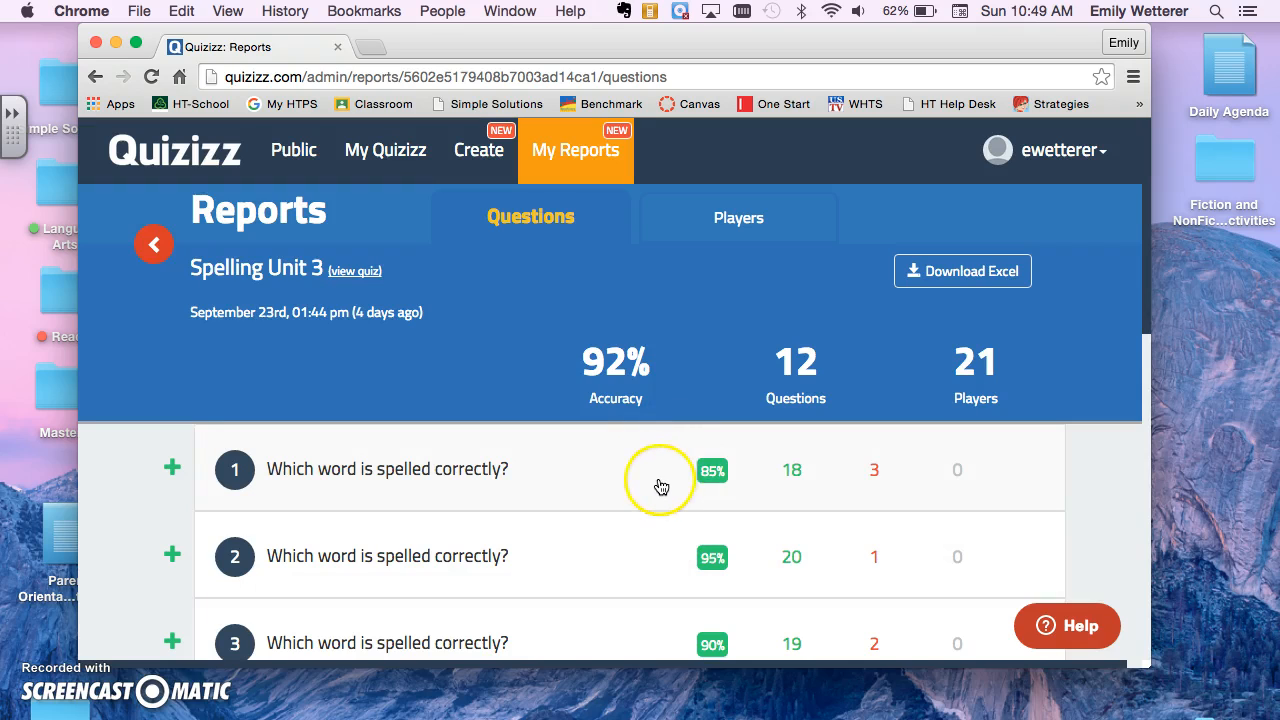
Examine the overall accuracy, question and player figures and the per-question results in the Spelling Unit 3 report.
drag(577, 374, 669, 396)
click(669, 396)
scroll(830, 366, down, 1)
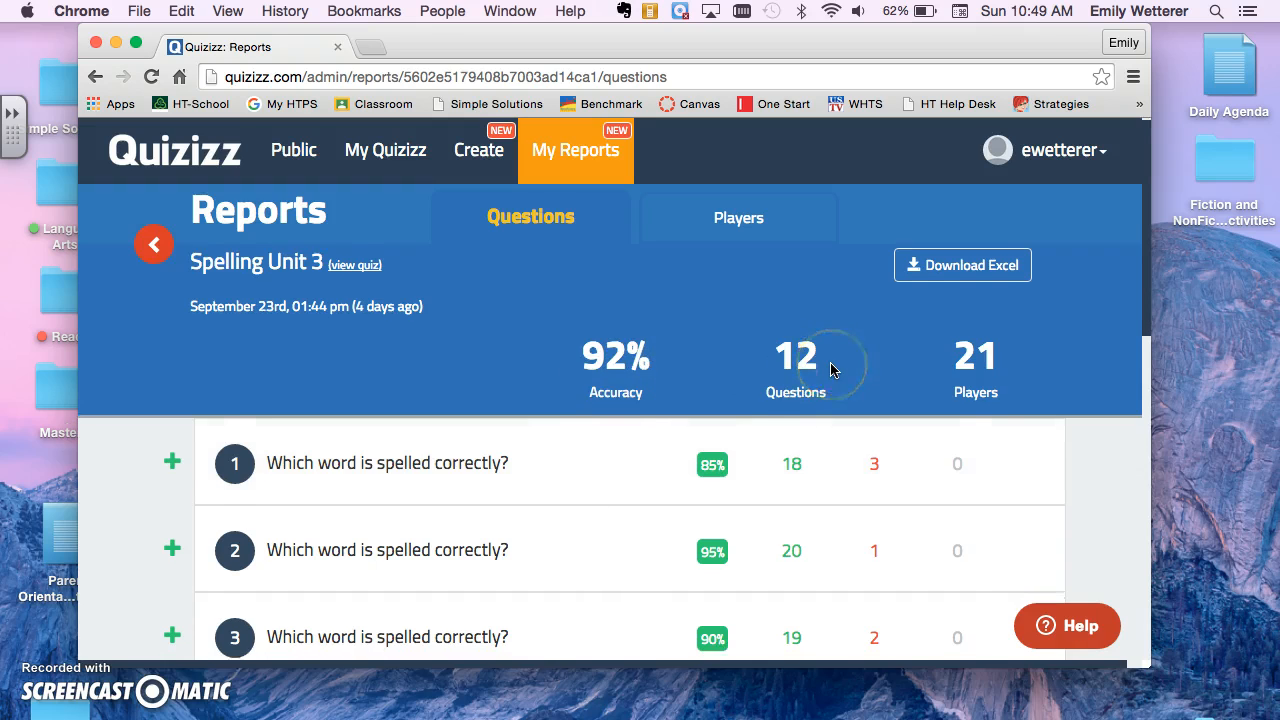
scroll(706, 428, up, 1)
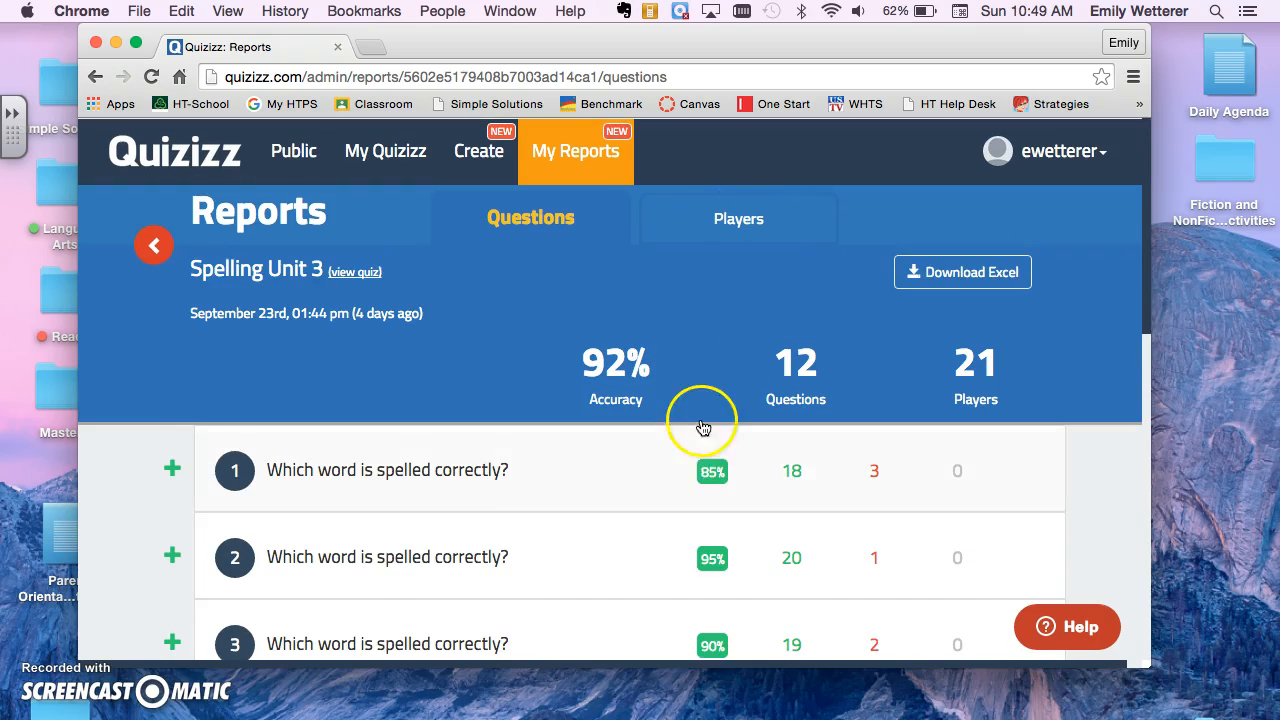
Expand question 1 of the report, look through each player's answer, and collapse the question again.
click(606, 477)
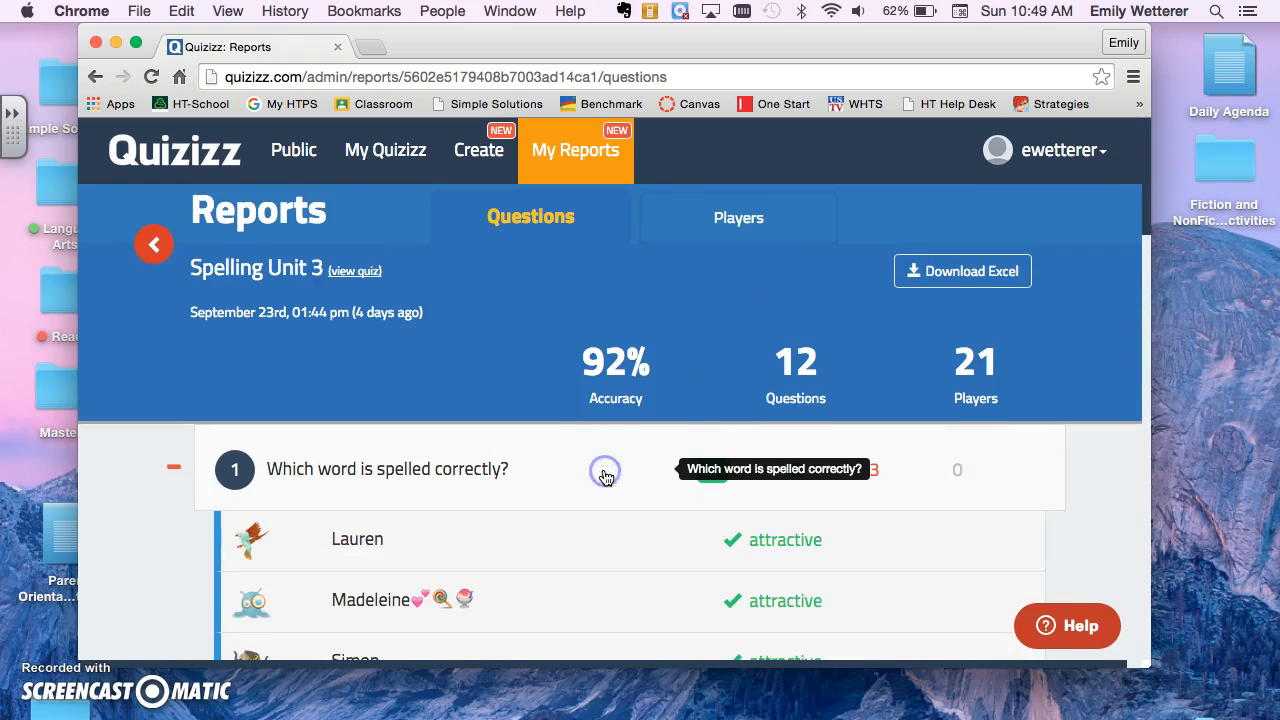
scroll(604, 484, down, 5)
scroll(604, 486, down, 15)
scroll(604, 486, up, 15)
scroll(604, 486, up, 5)
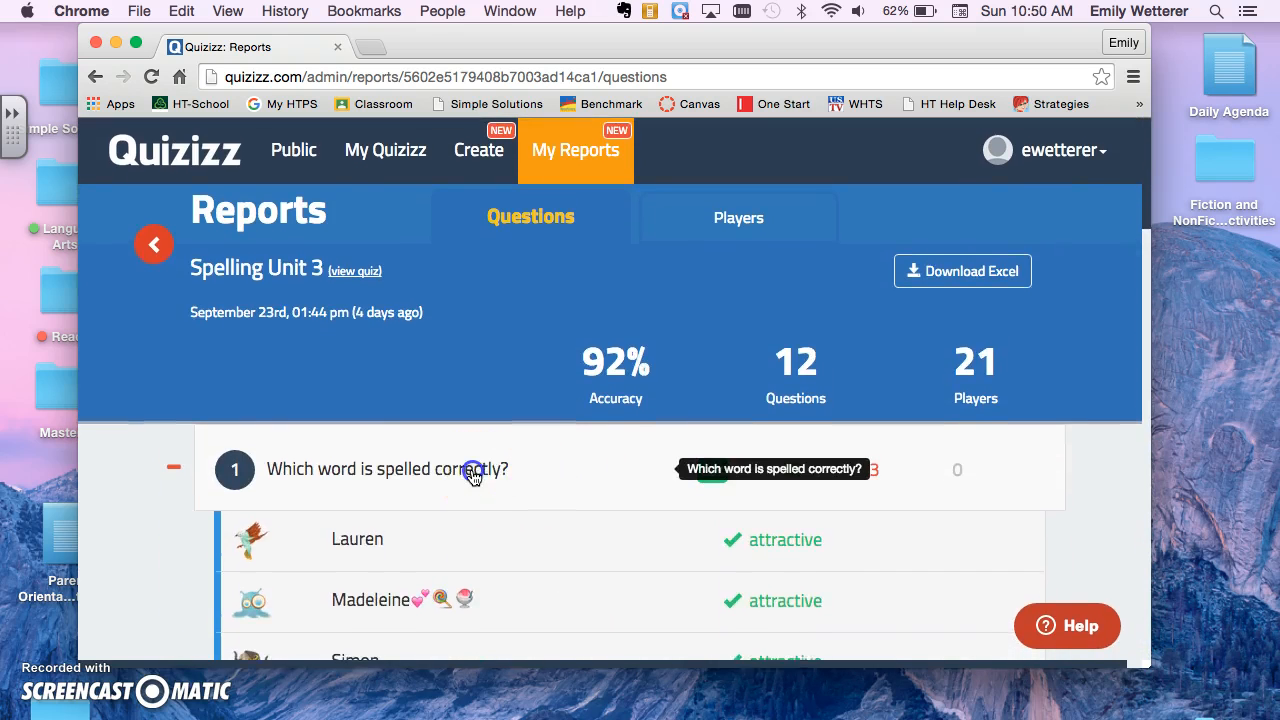
click(472, 475)
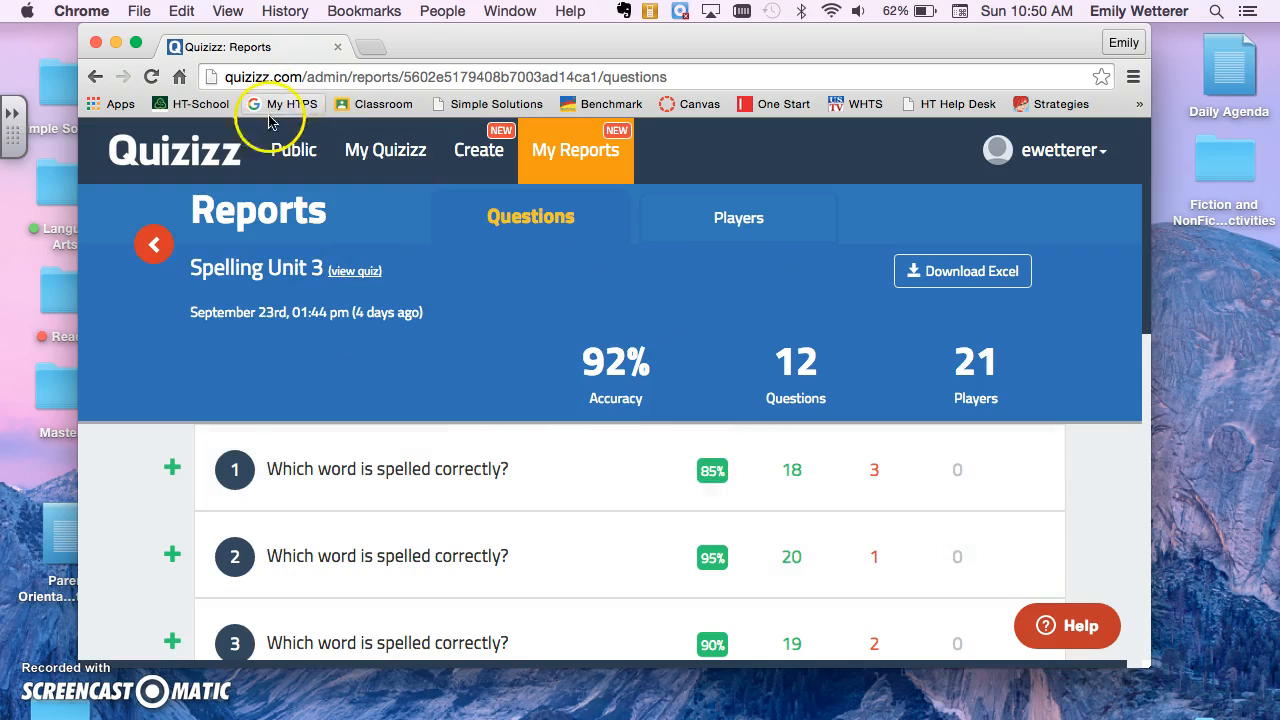
Leave the Spelling Unit 3 report, return to the Quizizz home page and look over the Featured Quizizz list.
click(155, 246)
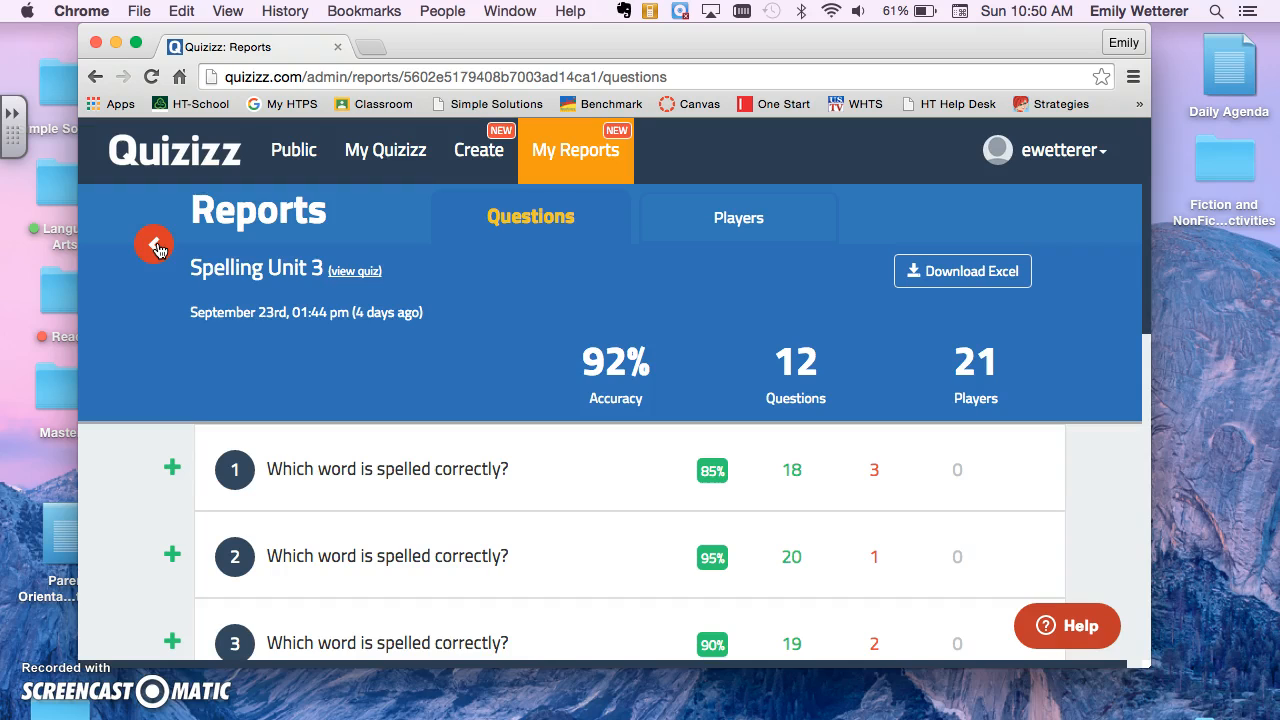
click(230, 156)
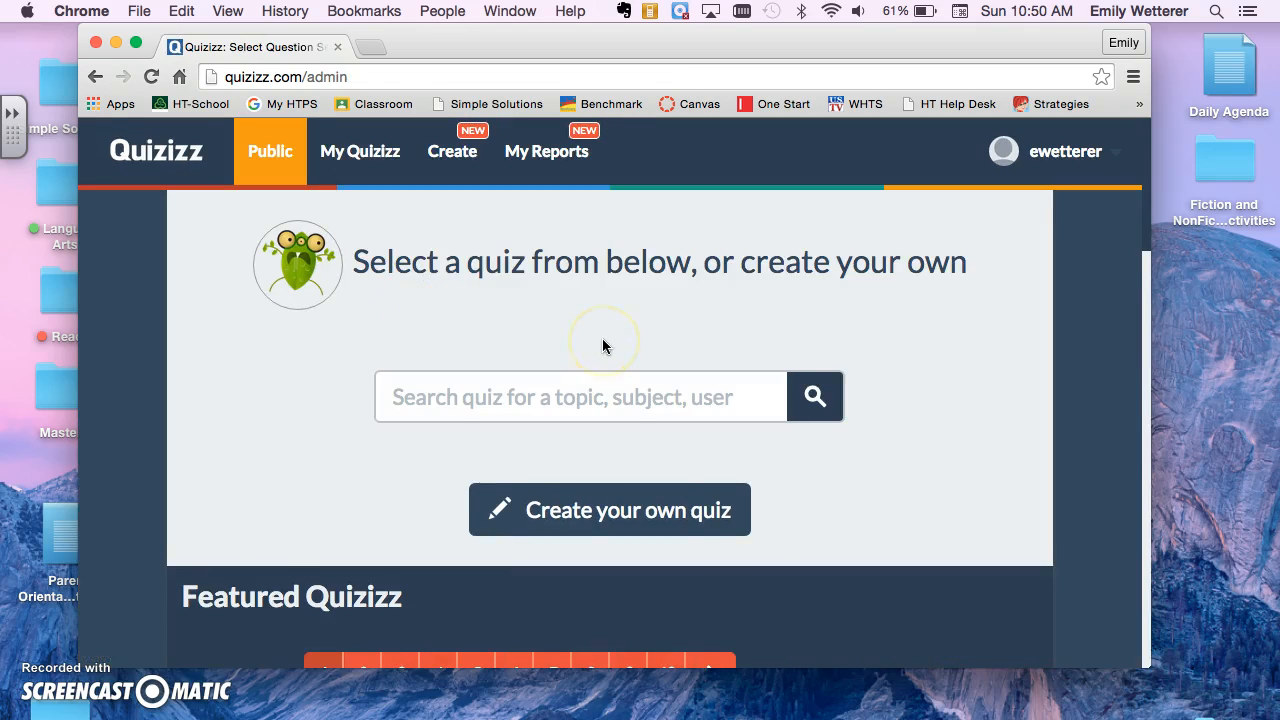
scroll(603, 346, down, 2)
scroll(602, 346, down, 5)
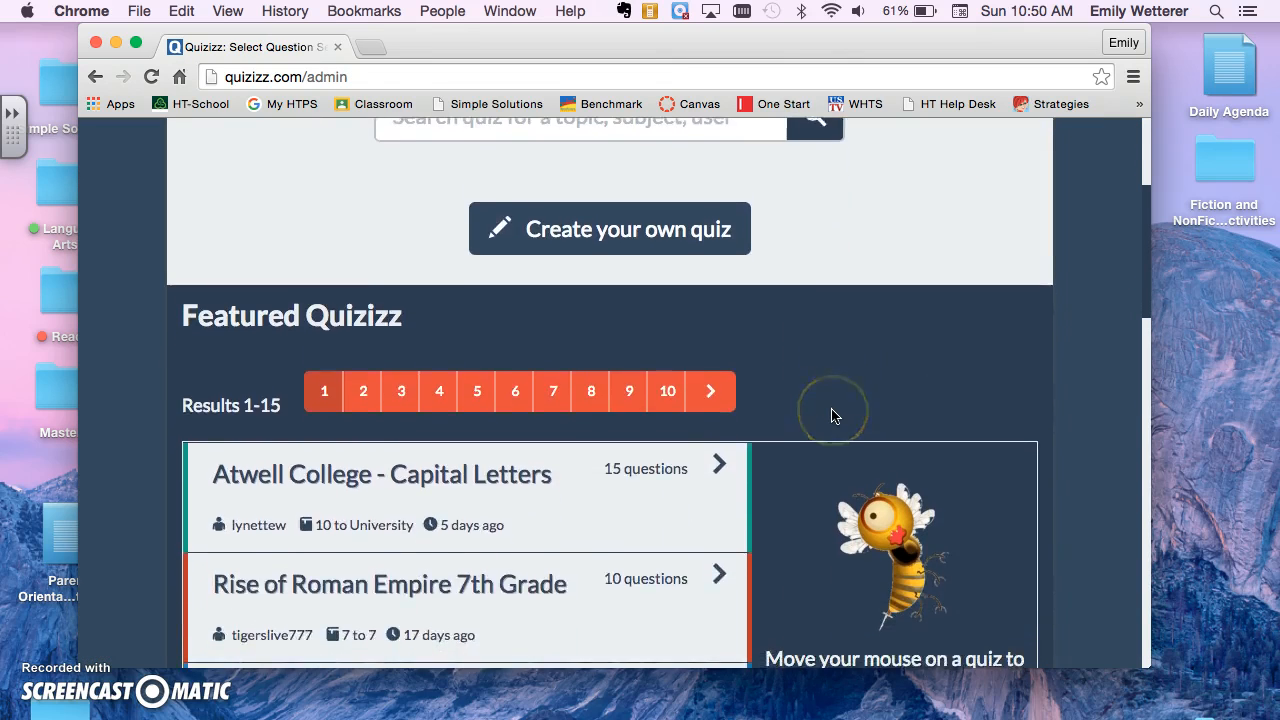
scroll(831, 415, up, 7)
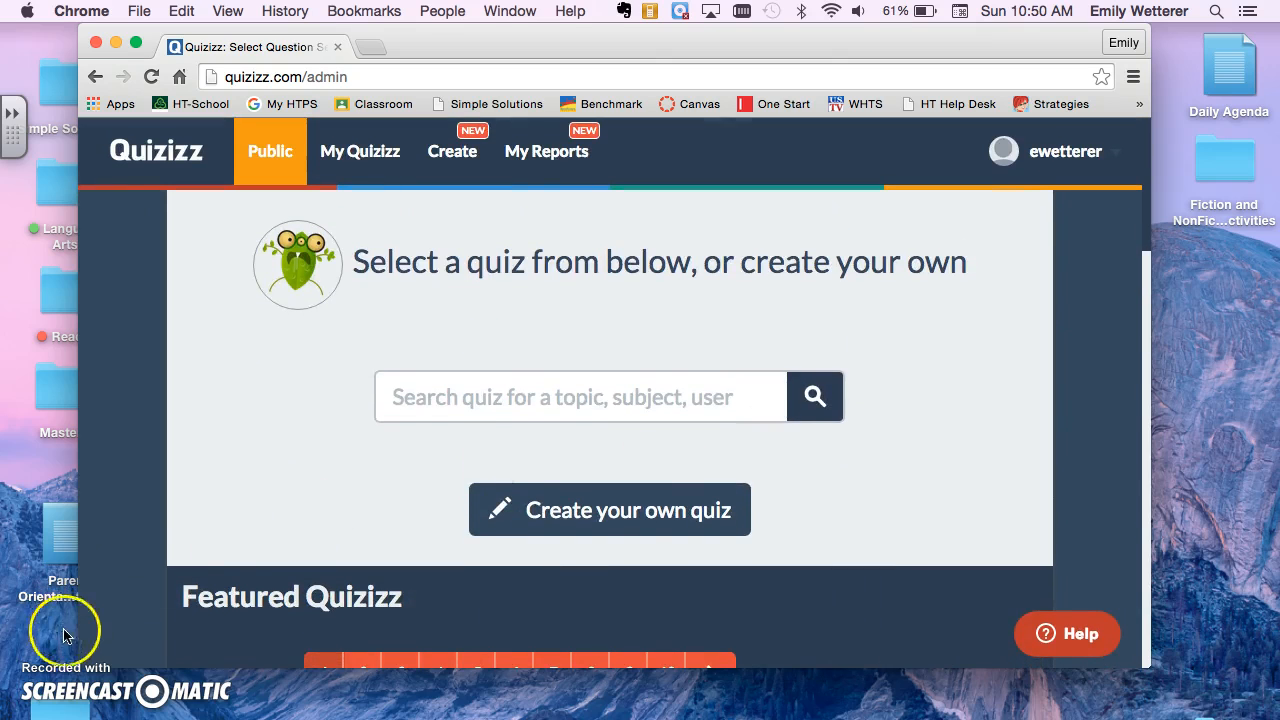